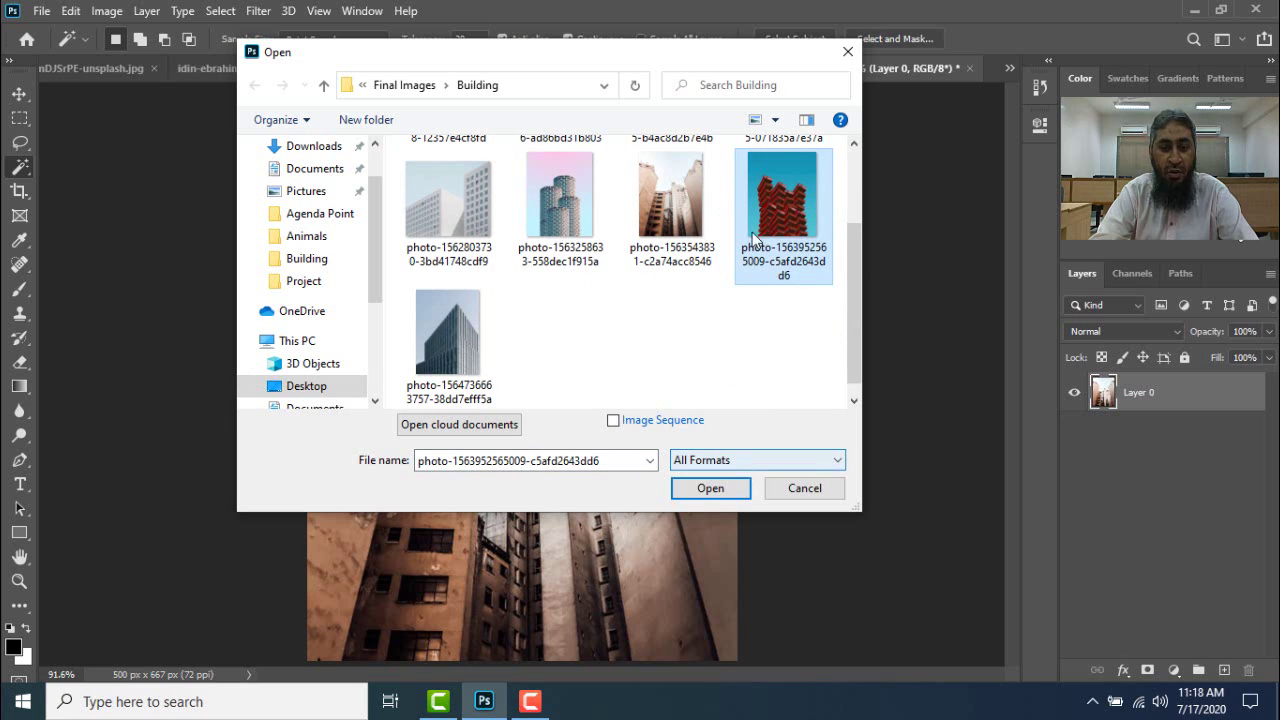
{"action": "left_click", "coordinate": [710, 488]}
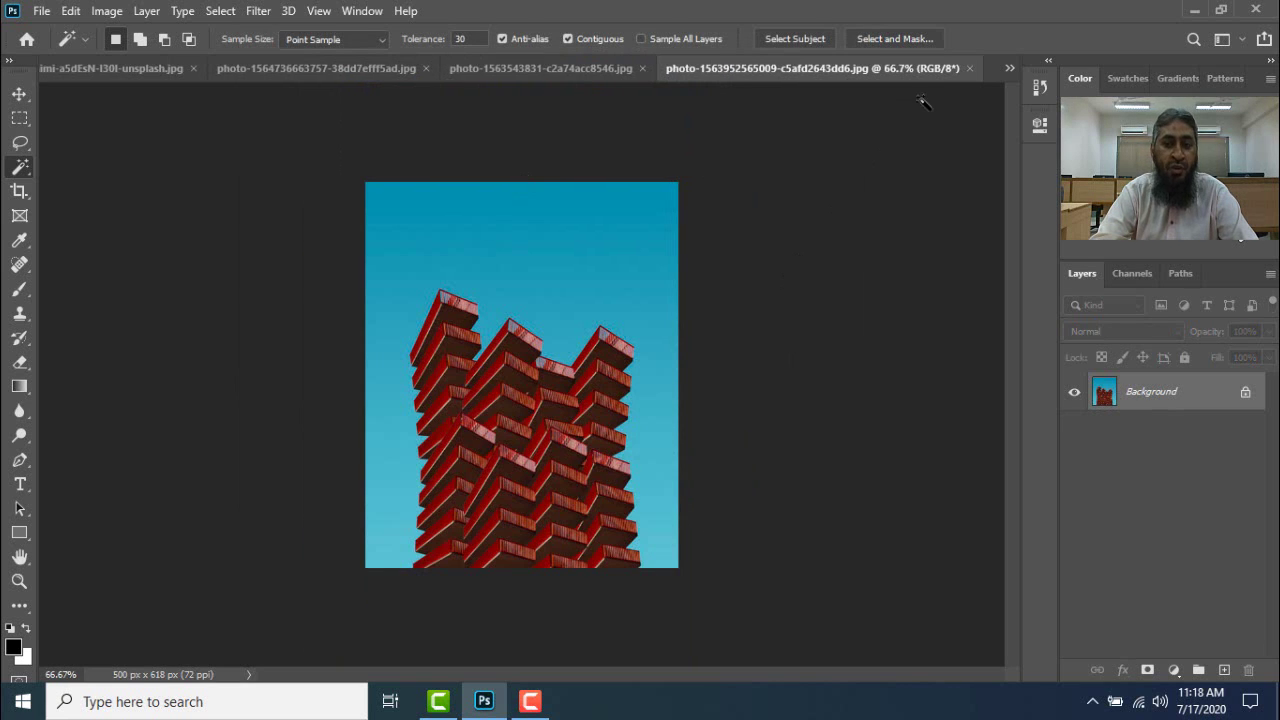
{"action": "key", "text": "ctrl+w"}
Select the pale sky between the beige buildings with the Magic Wand tool
{"action": "right_click", "coordinate": [20, 172]}
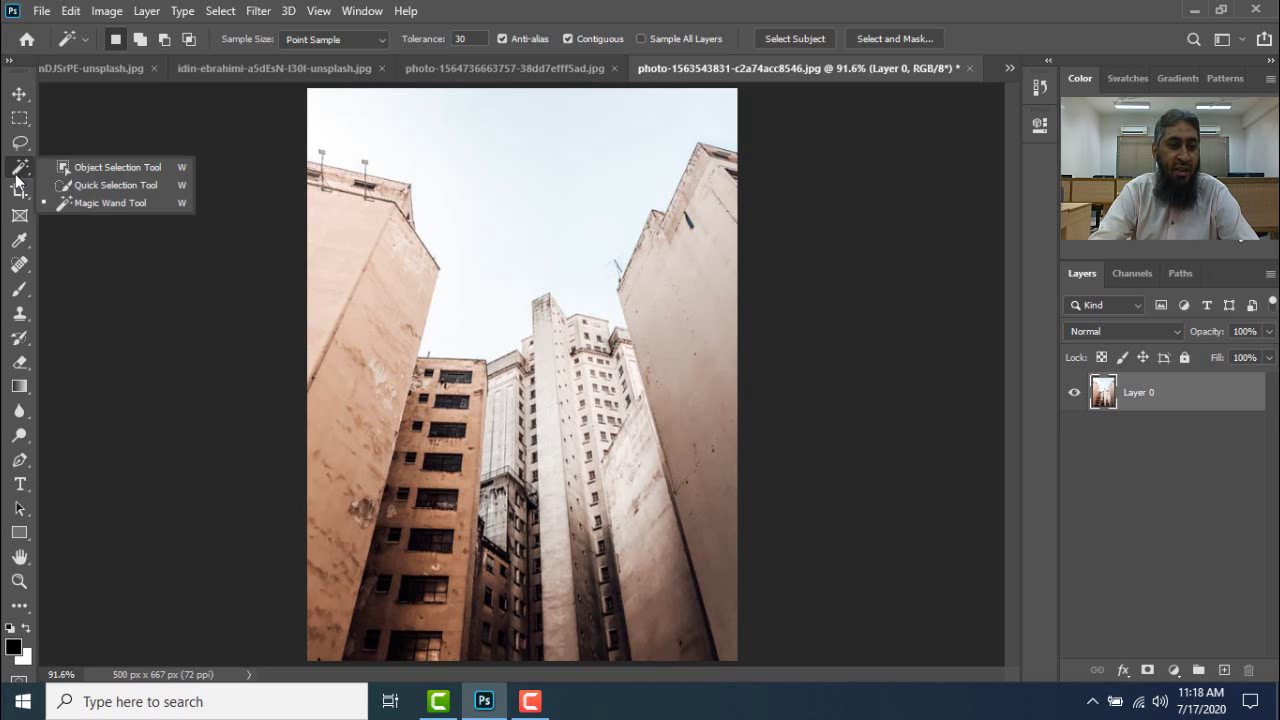
{"action": "left_click", "coordinate": [79, 201]}
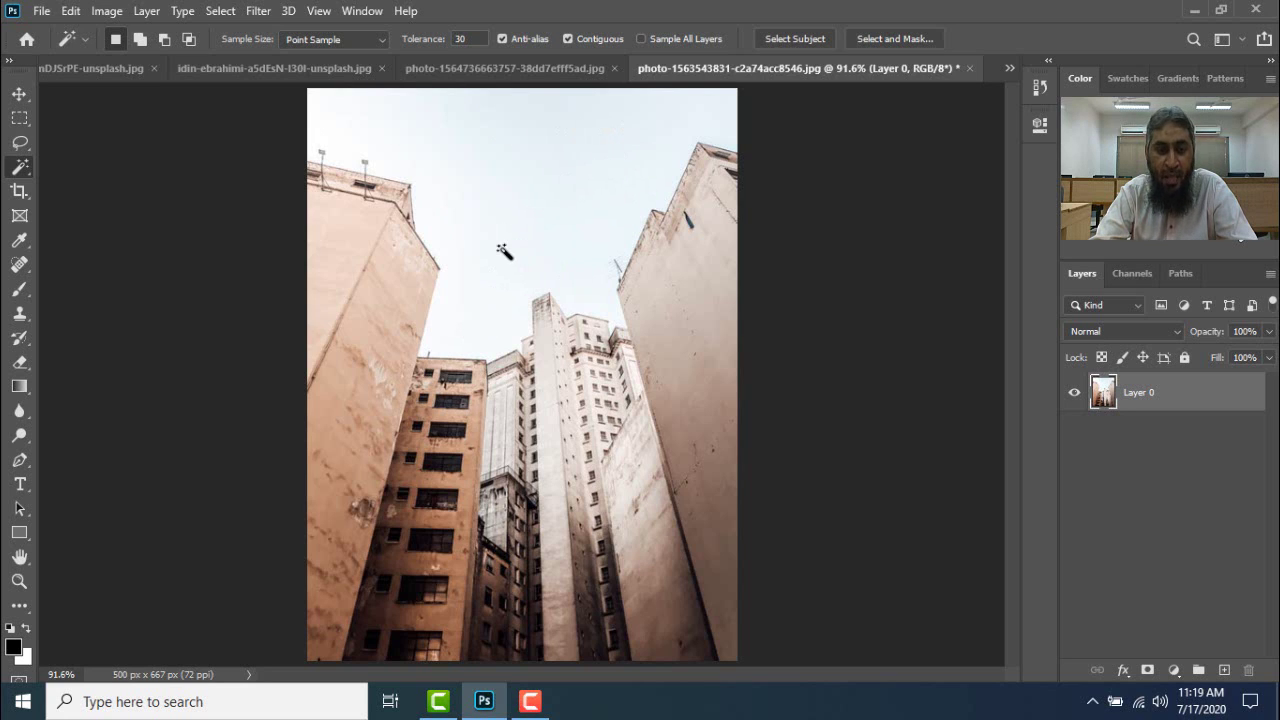
{"action": "left_click", "coordinate": [527, 169]}
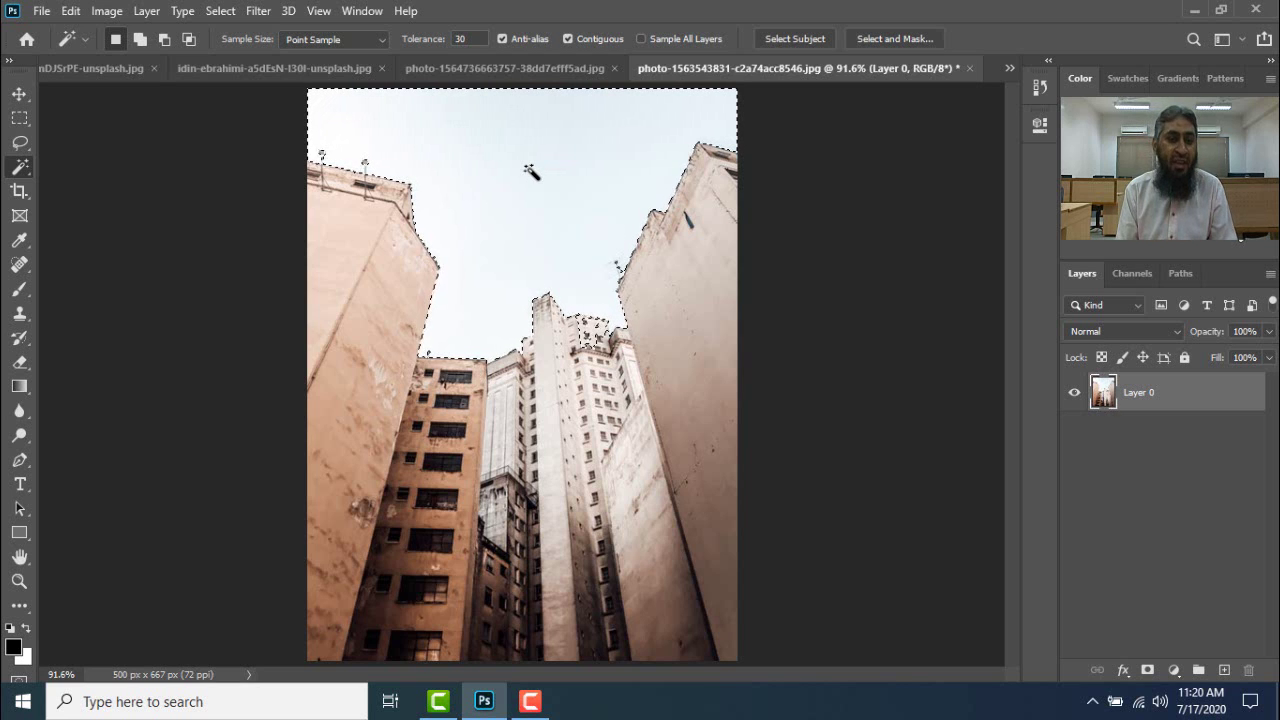
{"action": "left_click", "coordinate": [550, 72]}
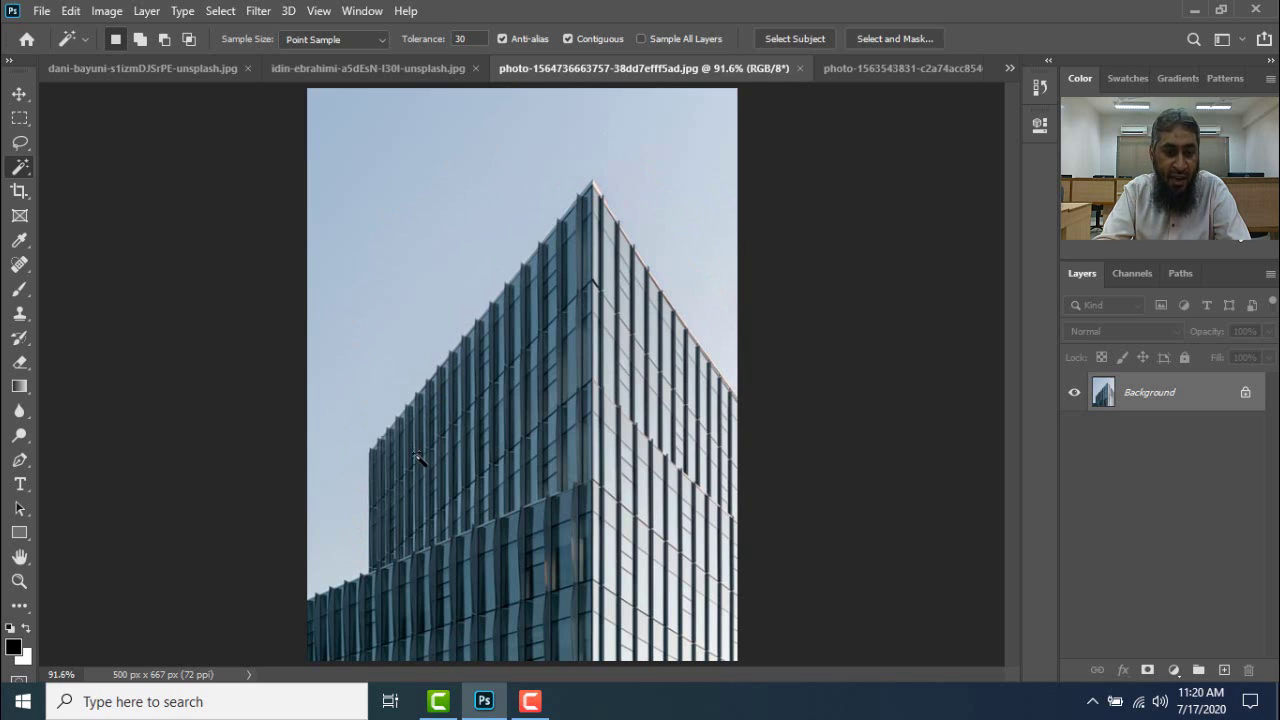
{"action": "left_click", "coordinate": [418, 157]}
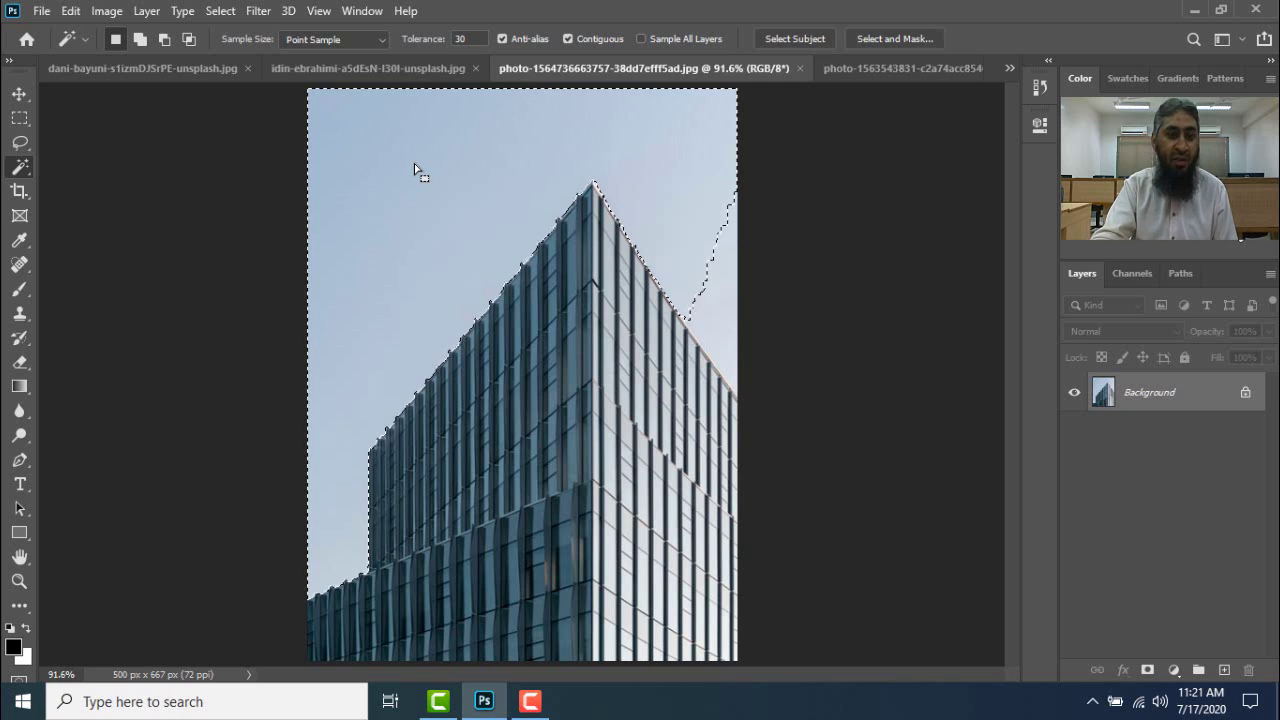
{"action": "left_click", "coordinate": [140, 38]}
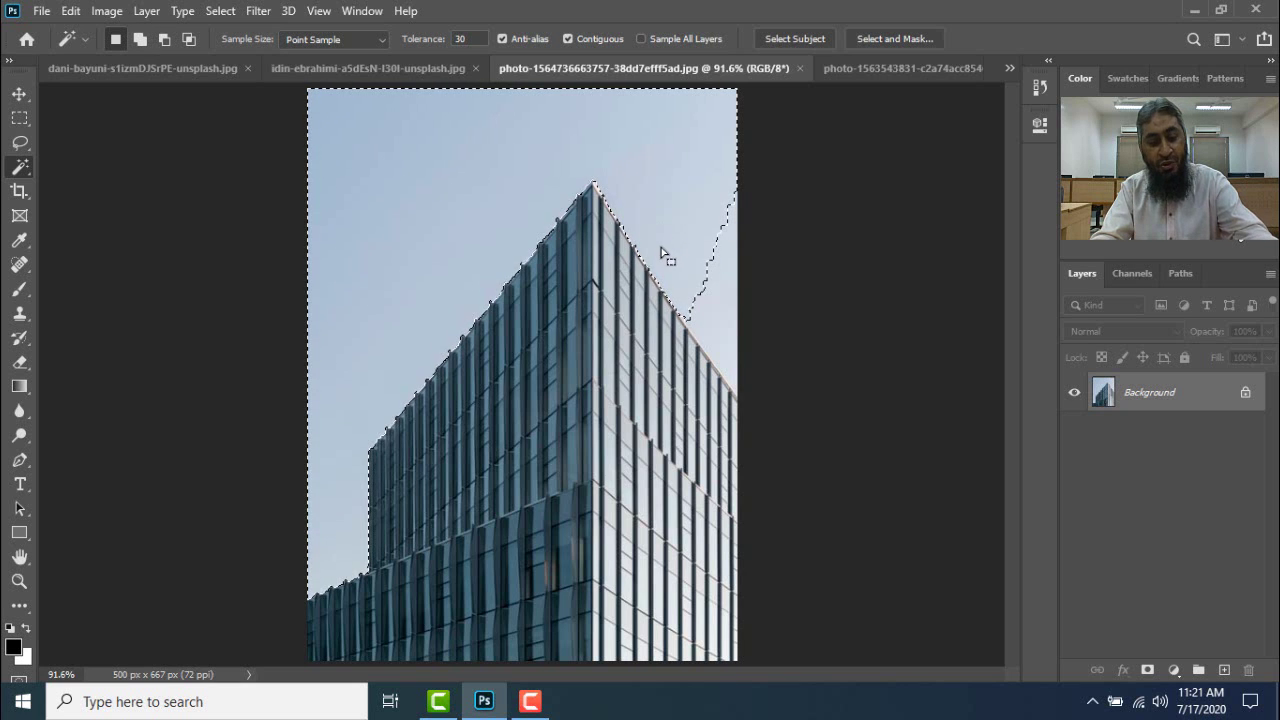
{"action": "left_click", "coordinate": [716, 307]}
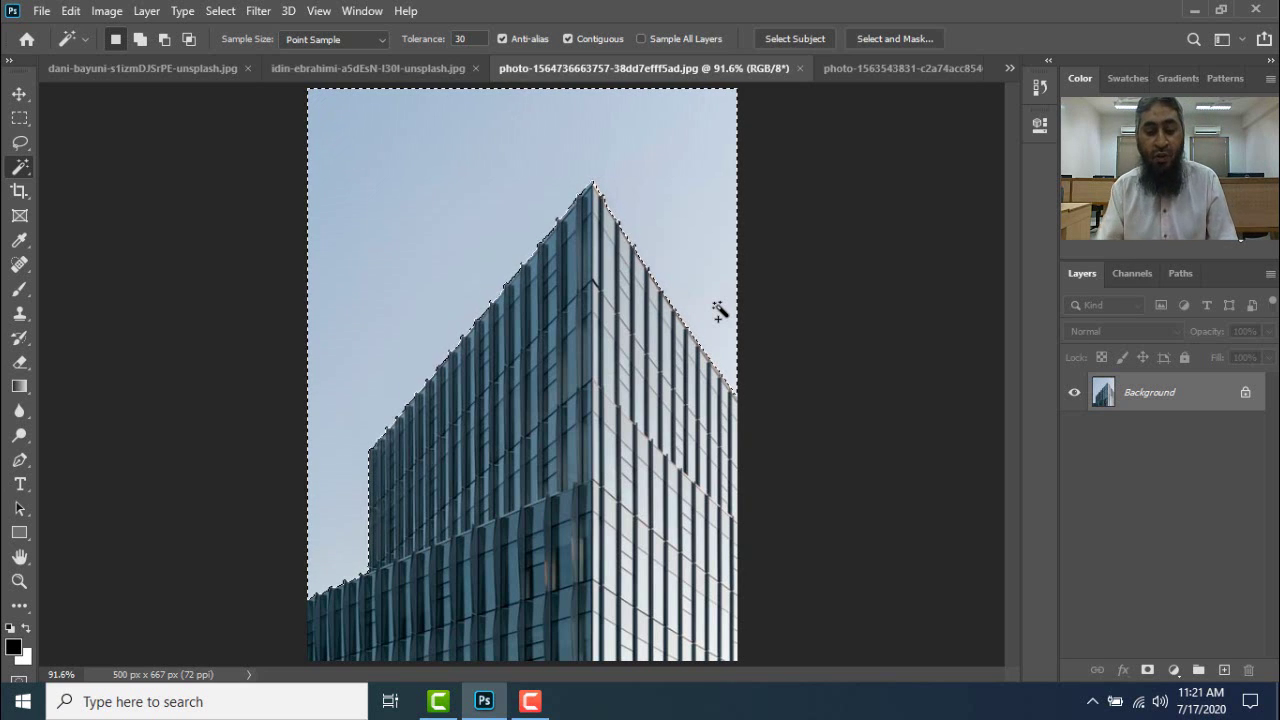
Convert the locked Background into a regular layer named Layer 0 and replace the selected sky with a red fill
{"action": "key", "text": "shift+BackSpace"}
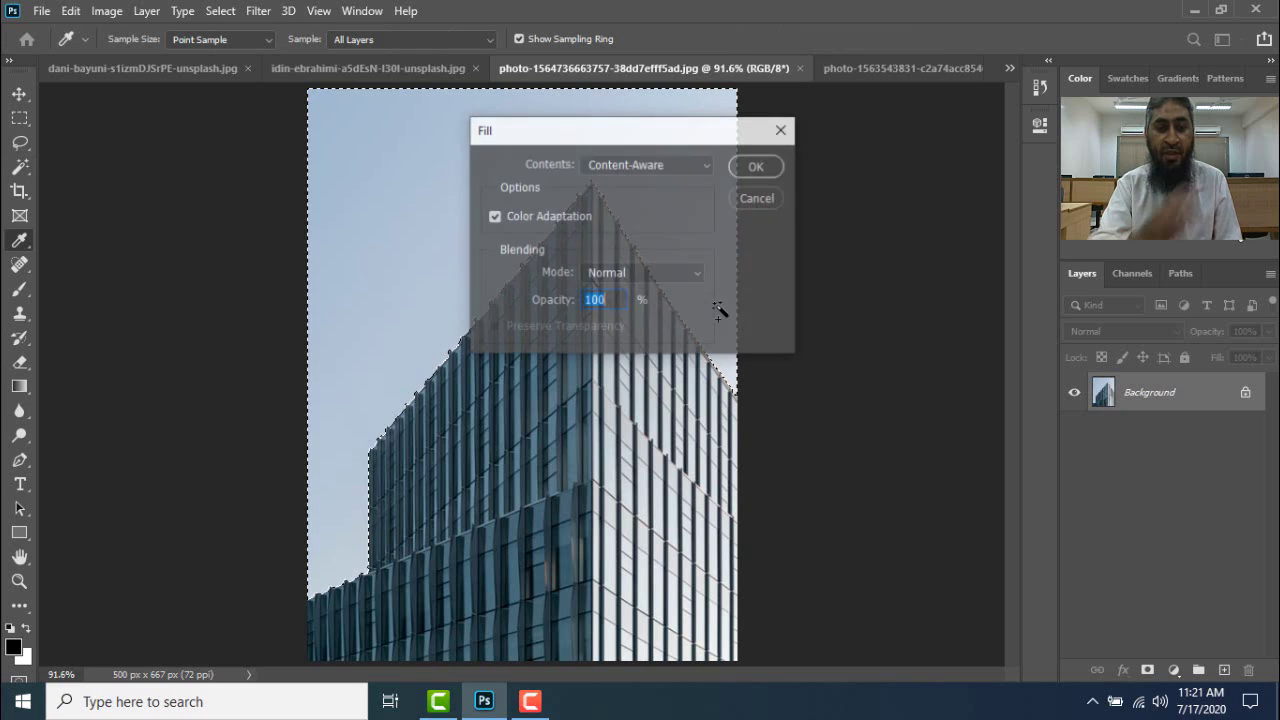
{"action": "left_click", "coordinate": [760, 197]}
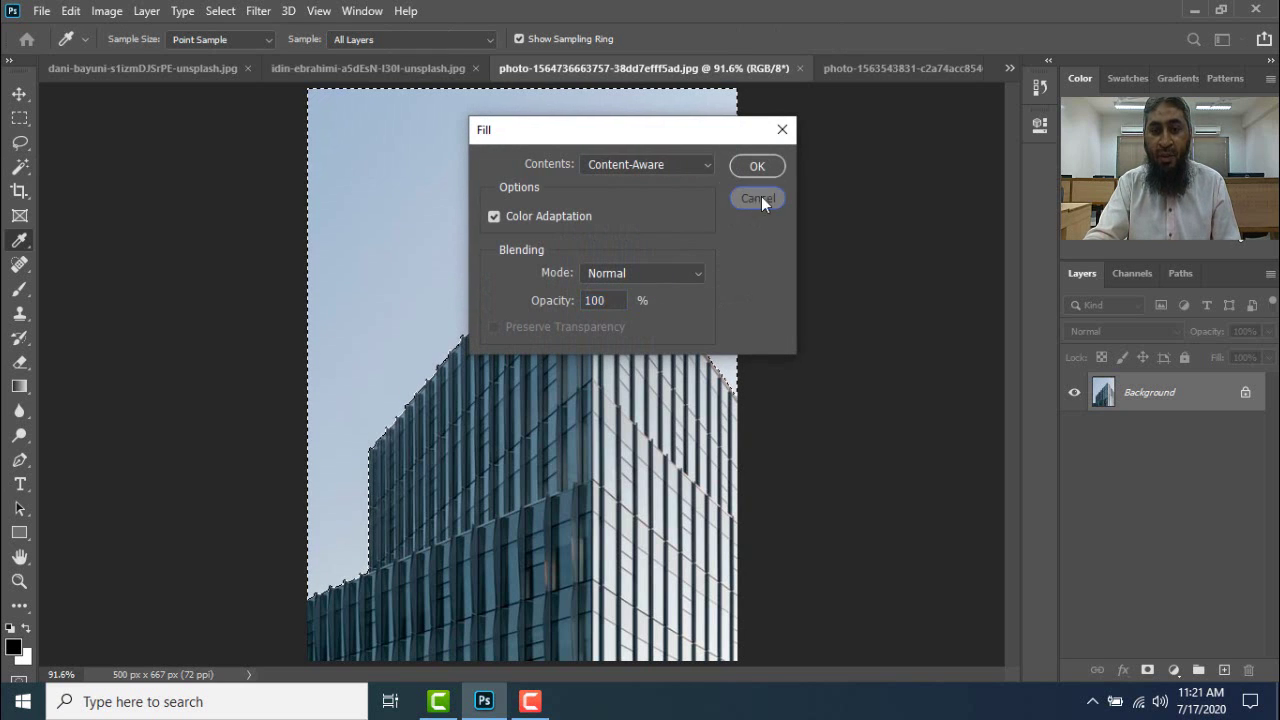
{"action": "double_click", "coordinate": [1179, 389]}
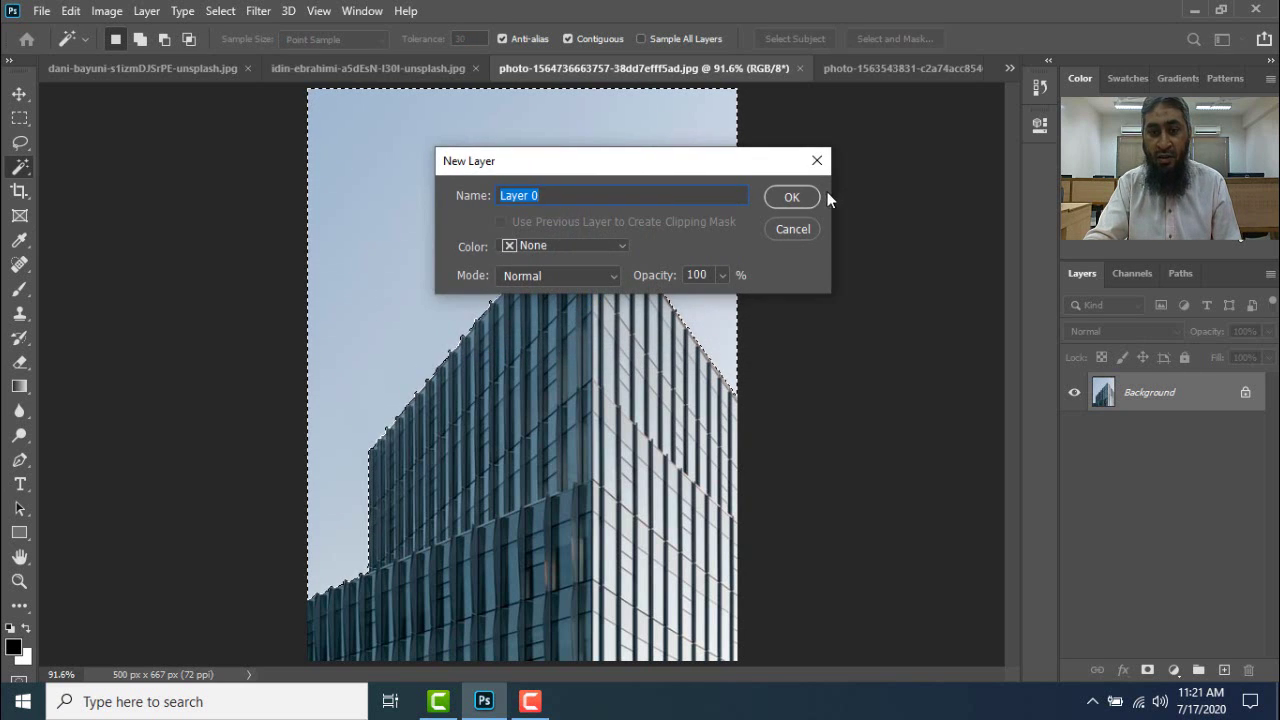
{"action": "left_click", "coordinate": [792, 197]}
{"action": "key", "text": "Delete"}
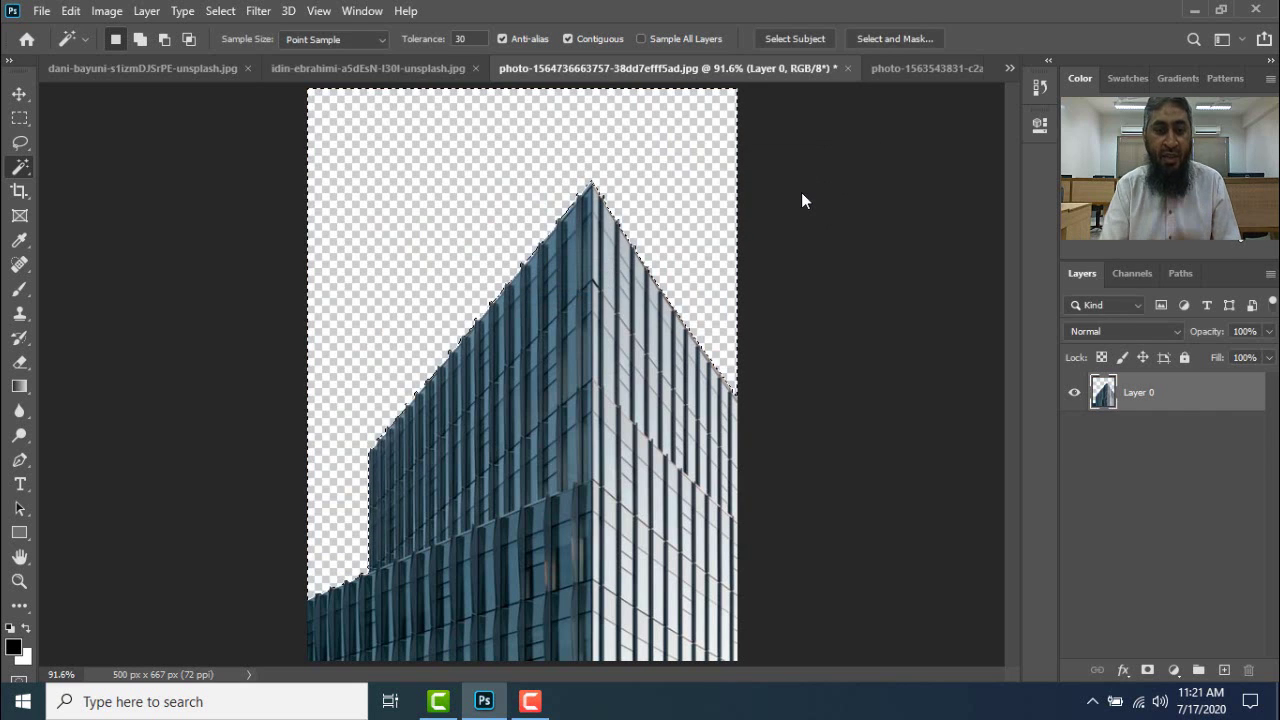
{"action": "key", "text": "alt+BackSpace"}
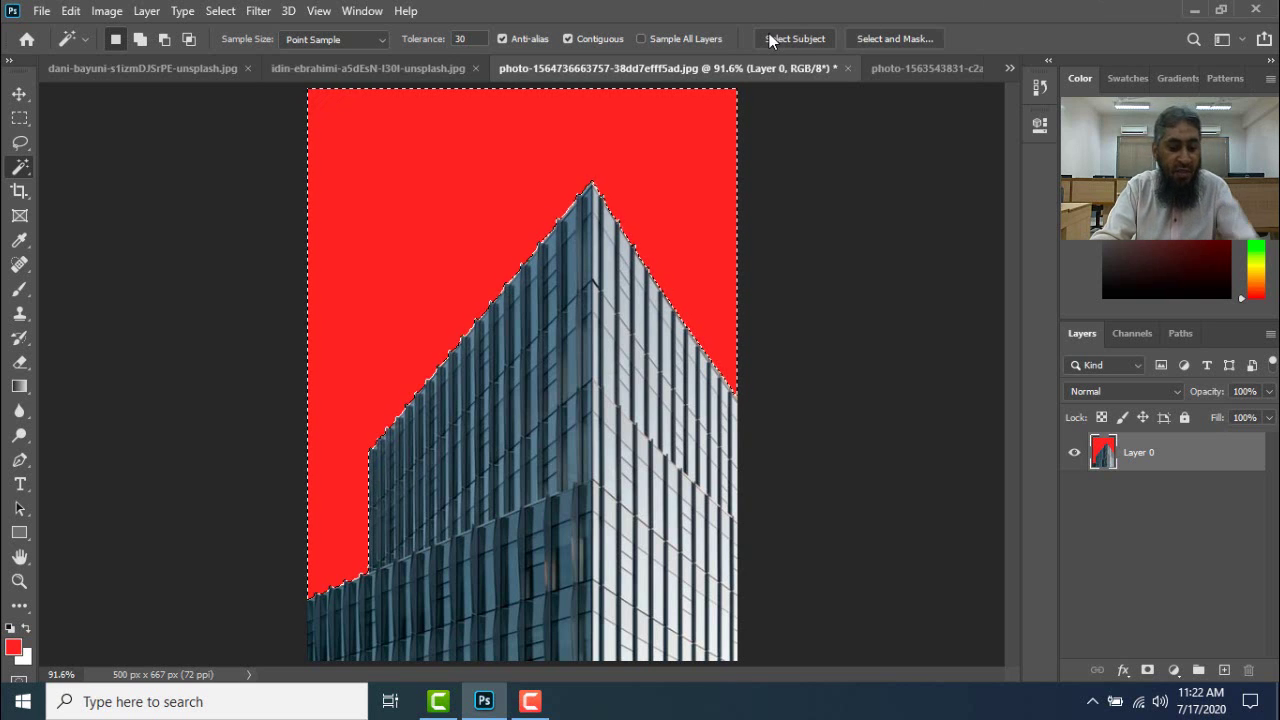
Switch to the studio portrait of the woman in the white headscarf and try selecting its grey backdrop with the Magic Wand
{"action": "left_click", "coordinate": [432, 74]}
{"action": "left_click", "coordinate": [183, 70]}
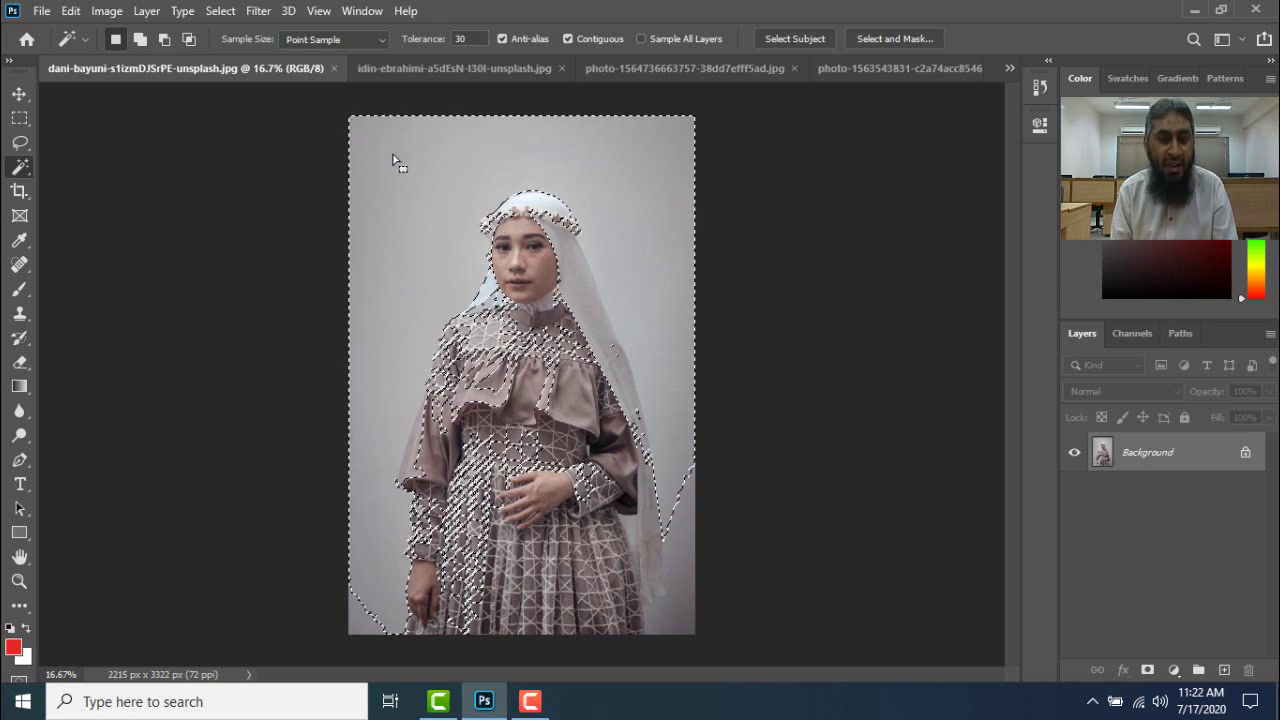
{"action": "left_click", "coordinate": [447, 107]}
Switch to the street photo of the woman in the black dress, try selecting the dress with the Magic Wand, and deselect
{"action": "left_click", "coordinate": [424, 70]}
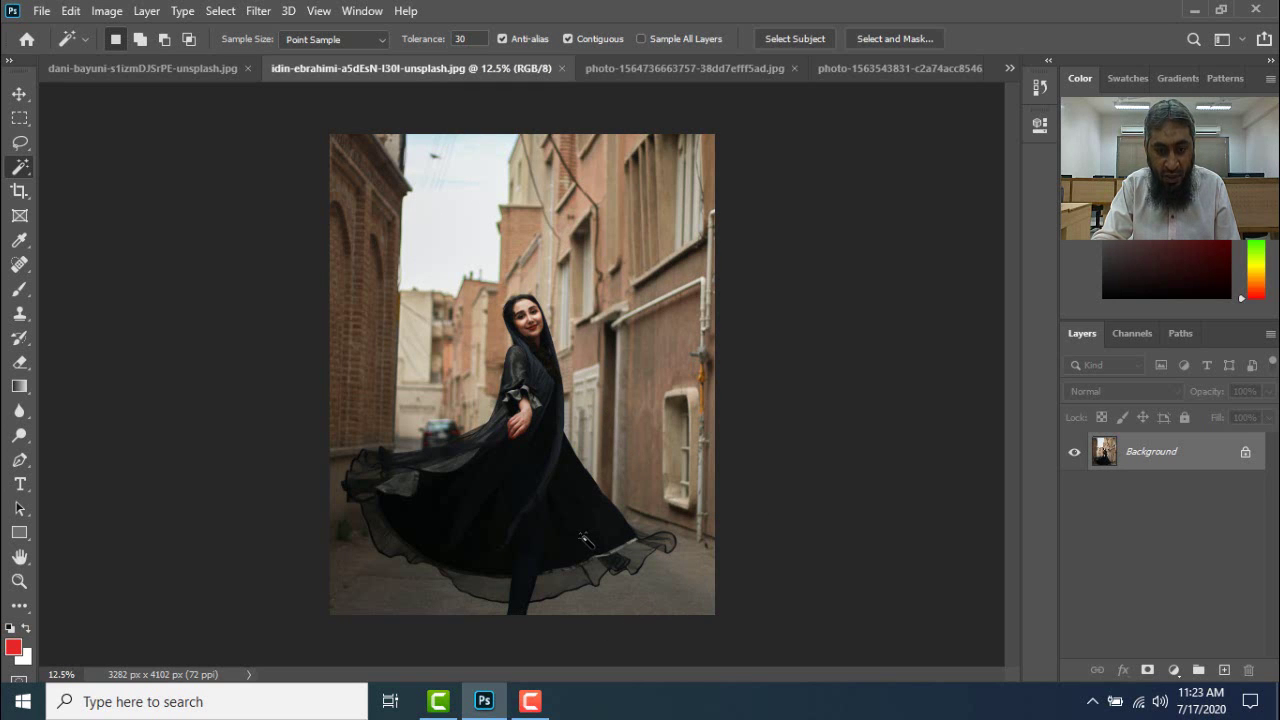
{"action": "left_click", "coordinate": [536, 536]}
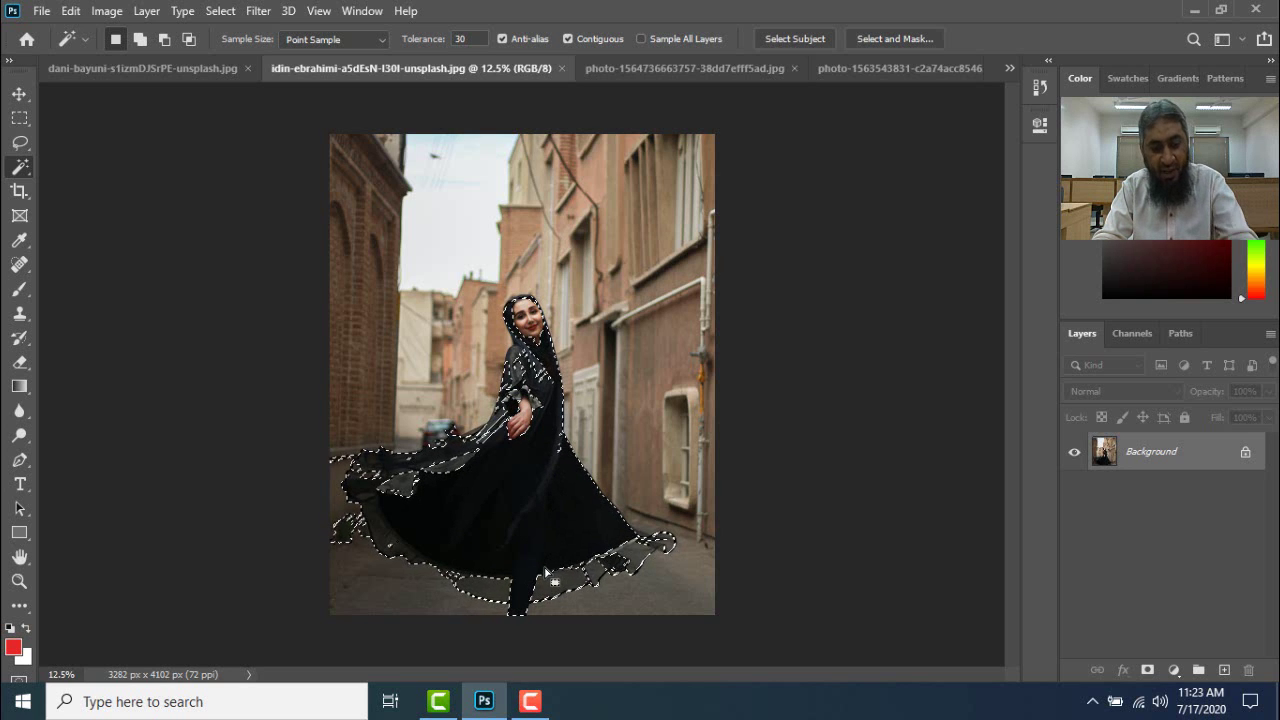
{"action": "key", "text": "ctrl+d"}
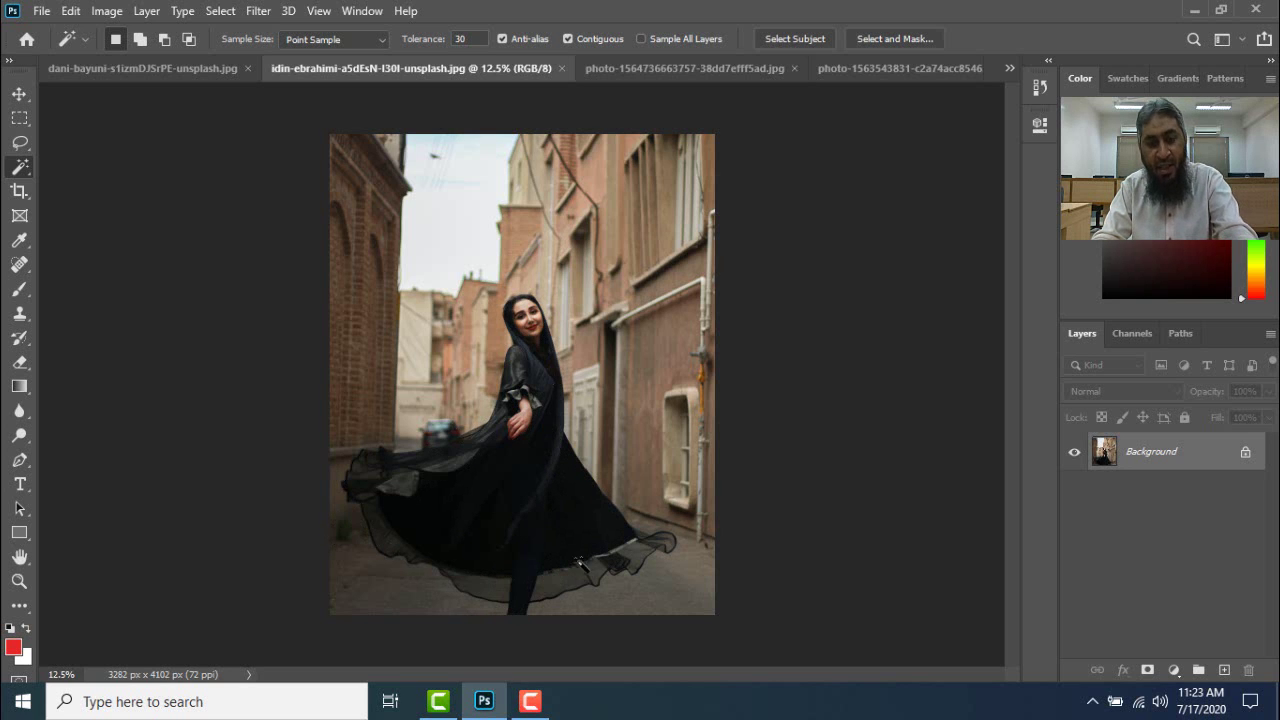
Try to build a Magic Wand selection of the sky, building walls and street around the woman, and clear it
{"action": "left_click", "coordinate": [489, 193]}
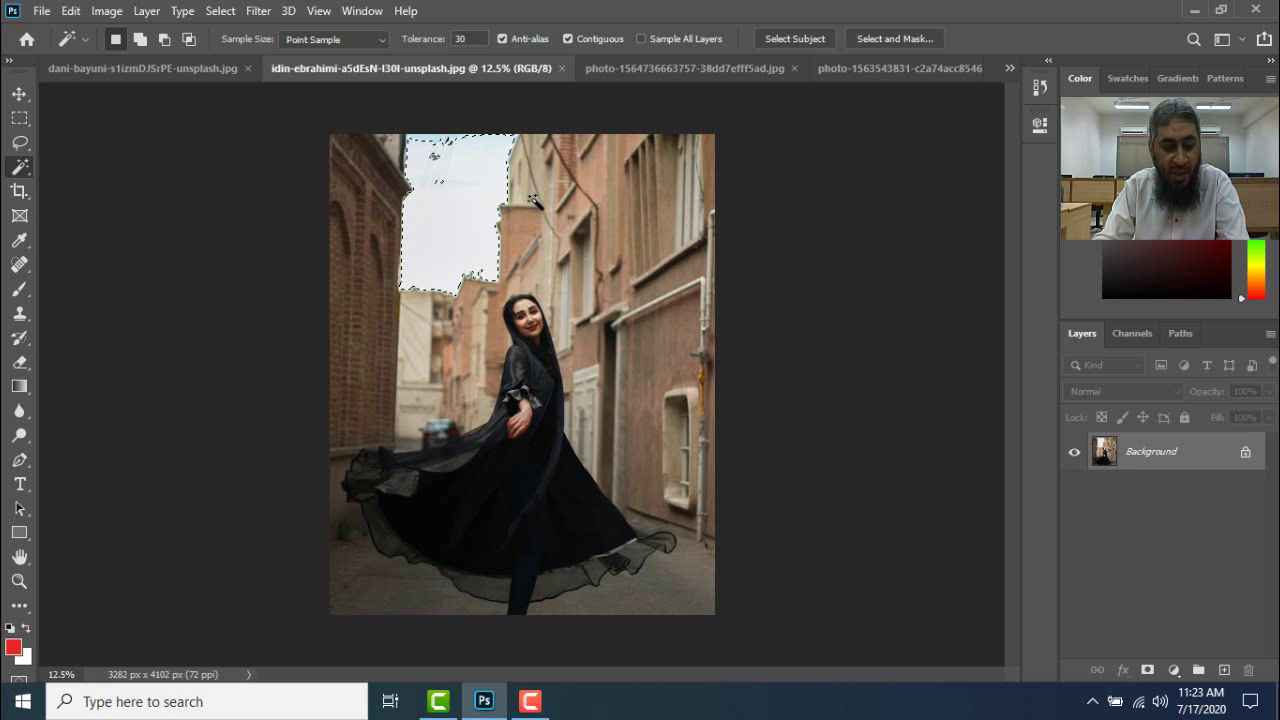
{"action": "left_click", "coordinate": [556, 214]}
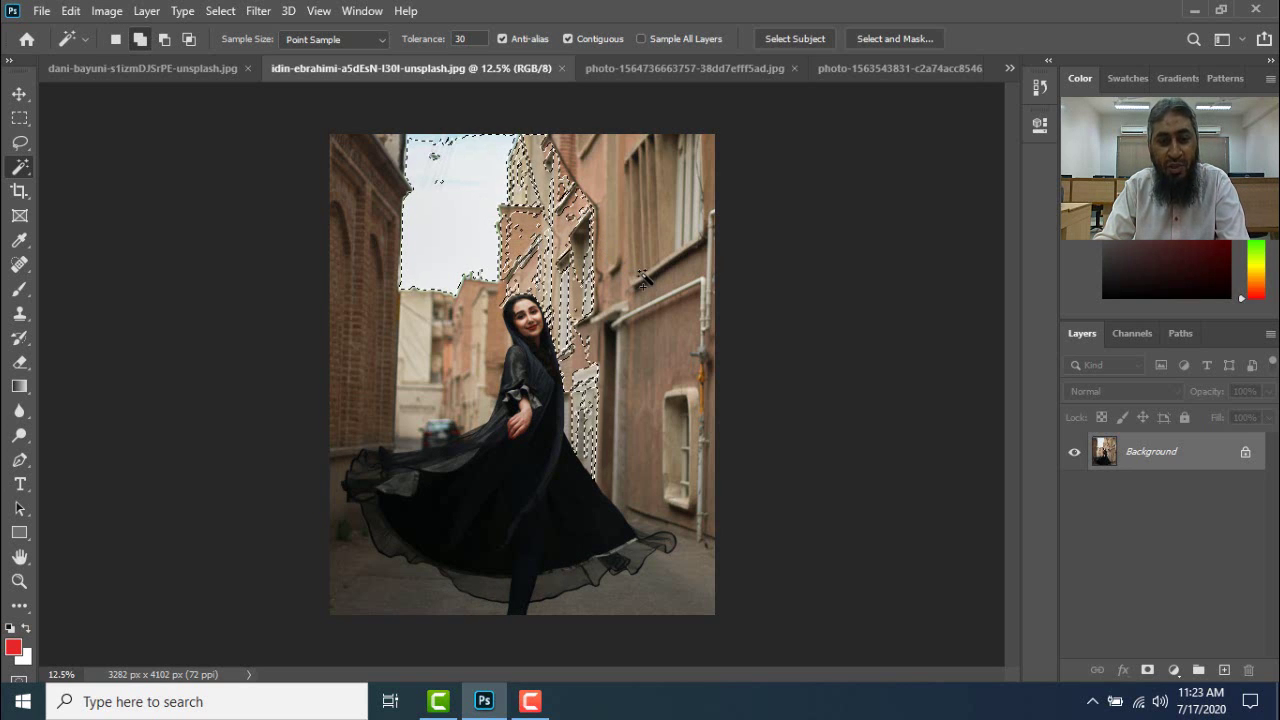
{"action": "left_click", "coordinate": [671, 384]}
{"action": "left_click", "coordinate": [681, 452]}
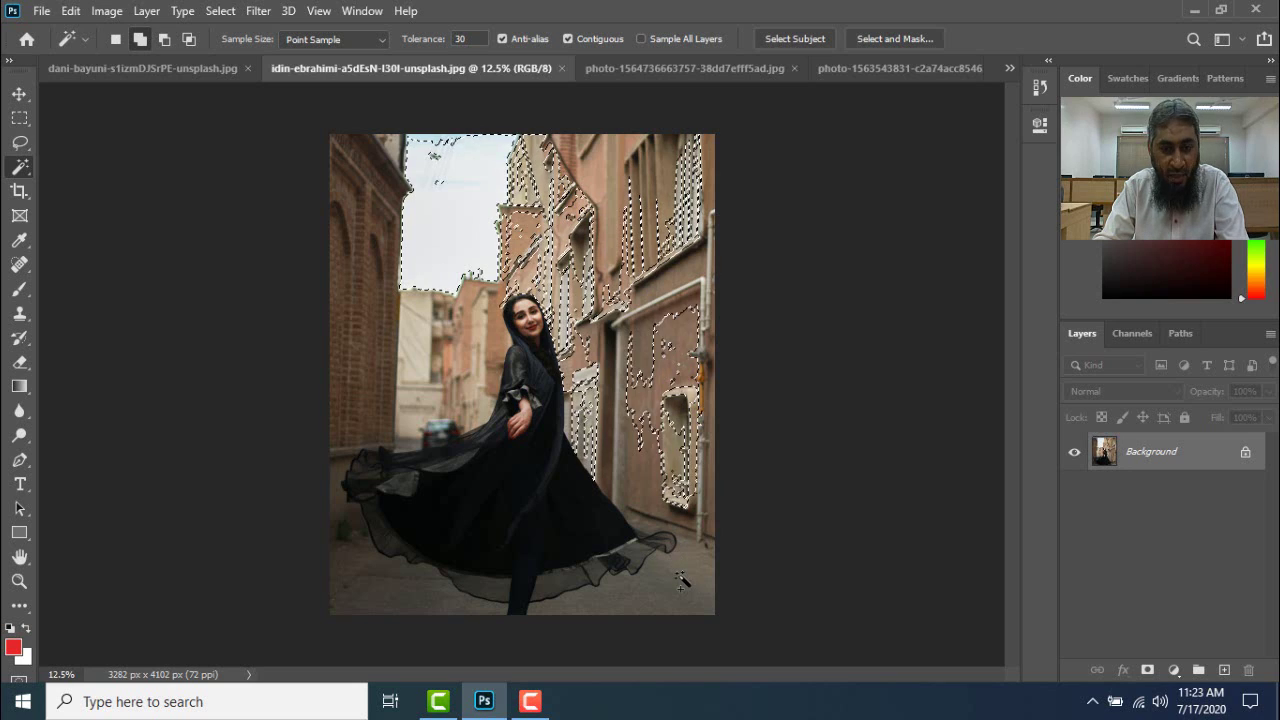
{"action": "left_click", "coordinate": [681, 580], "text": "shift"}
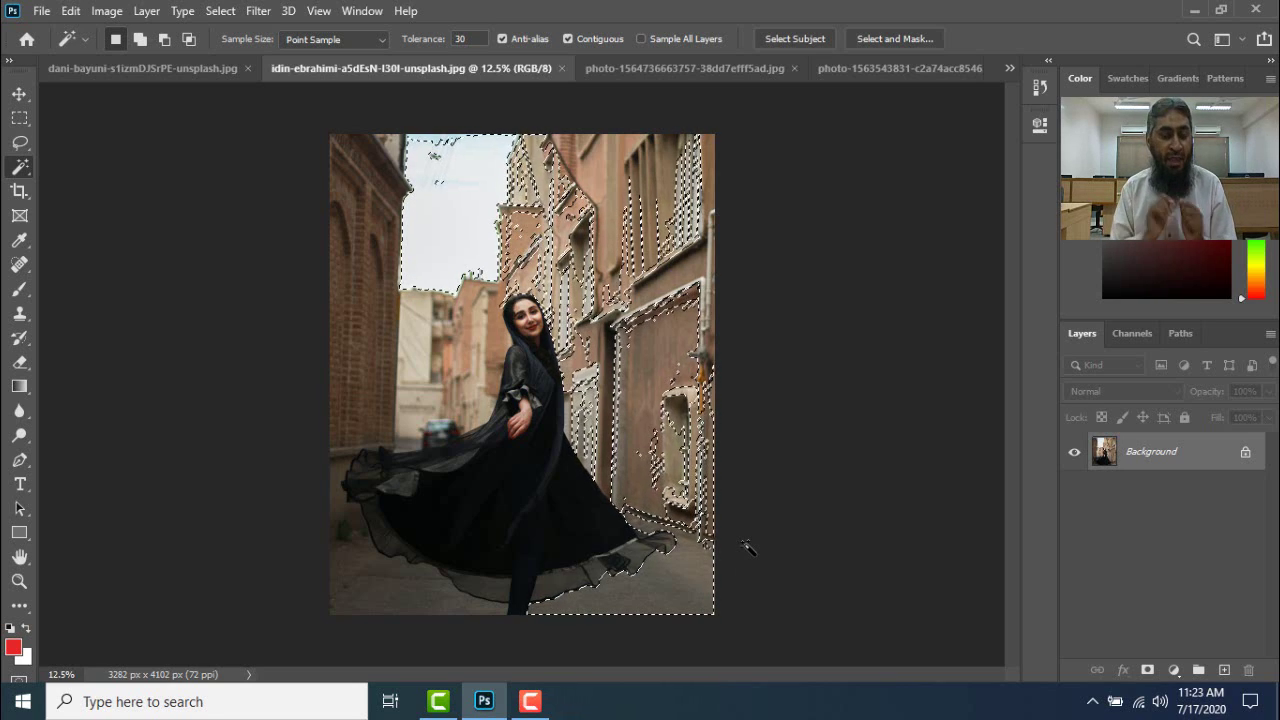
{"action": "key", "text": "ctrl+d"}
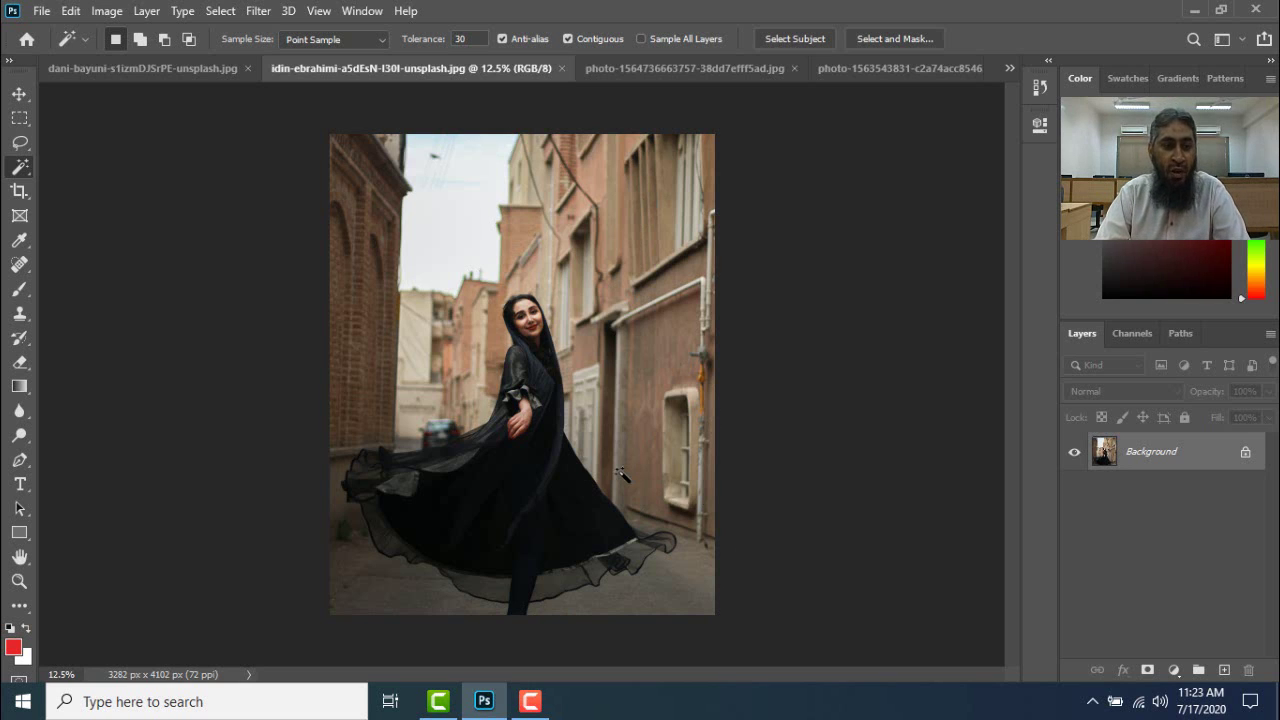
Switch to the Quick Selection tool and enlarge its brush to 300 px
{"action": "right_click", "coordinate": [30, 171]}
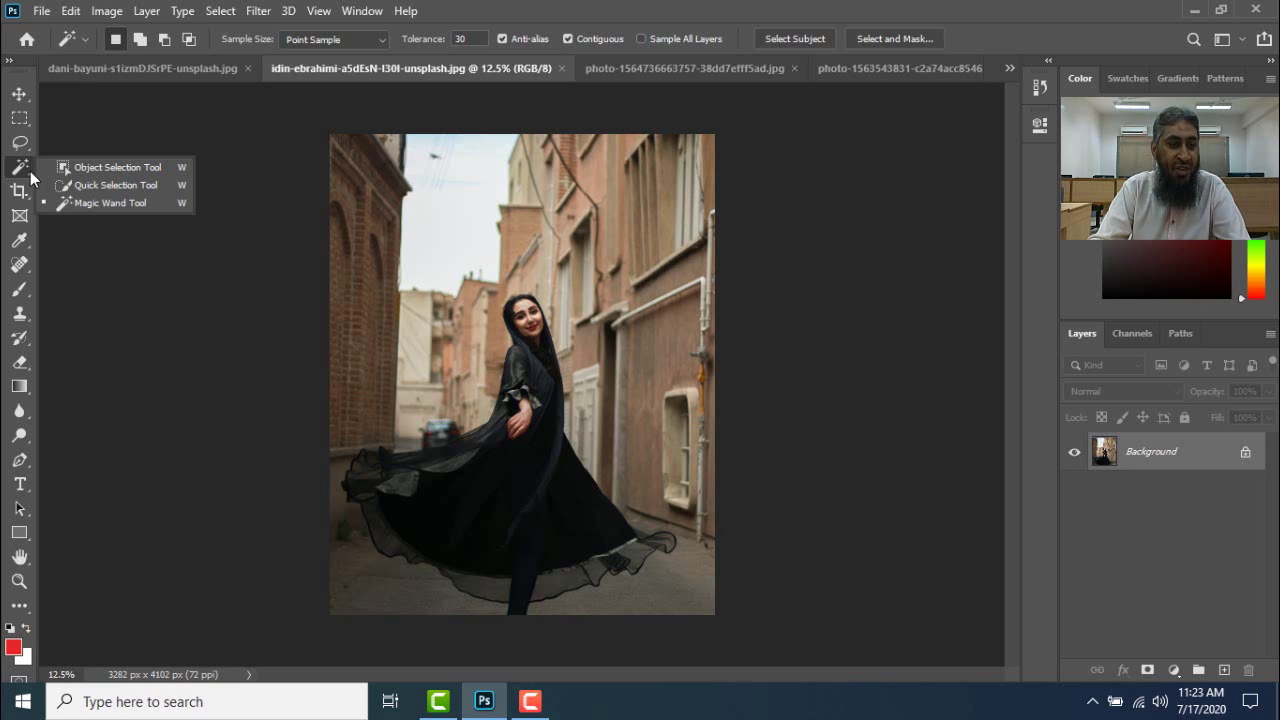
{"action": "left_click", "coordinate": [92, 187]}
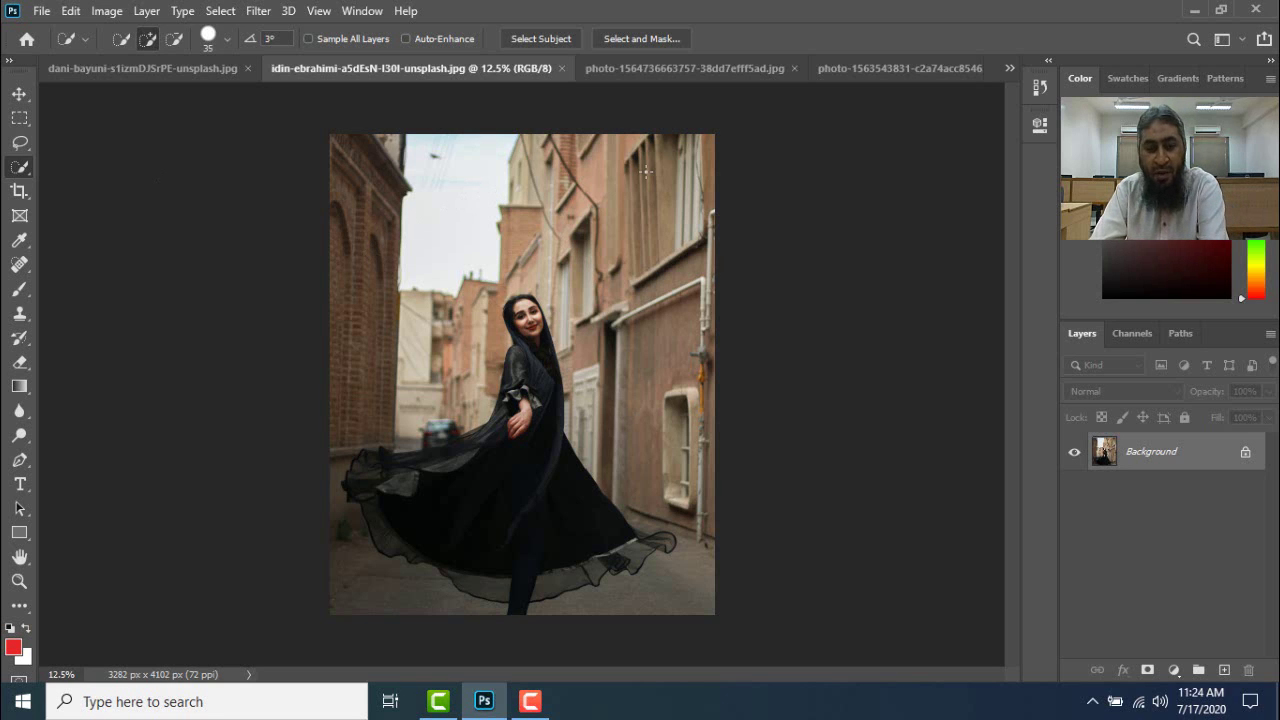
{"action": "key", "text": "bracketright"}
{"action": "key", "text": "bracketright"}
{"action": "key", "text": "bracketright"}
{"action": "key", "text": "bracketright"}
{"action": "key", "text": "bracketright"}
{"action": "key", "text": "bracketright"}
{"action": "key", "text": "bracketright"}
{"action": "key", "text": "bracketright"}
{"action": "key", "text": "bracketright"}
{"action": "key", "text": "bracketright"}
{"action": "key", "text": "bracketright"}
{"action": "key", "text": "bracketright"}
{"action": "key", "text": "bracketright"}
{"action": "key", "text": "bracketright"}
{"action": "key", "text": "bracketright"}
{"action": "key", "text": "bracketright"}
{"action": "key", "text": "bracketright"}
{"action": "key", "text": "bracketright"}
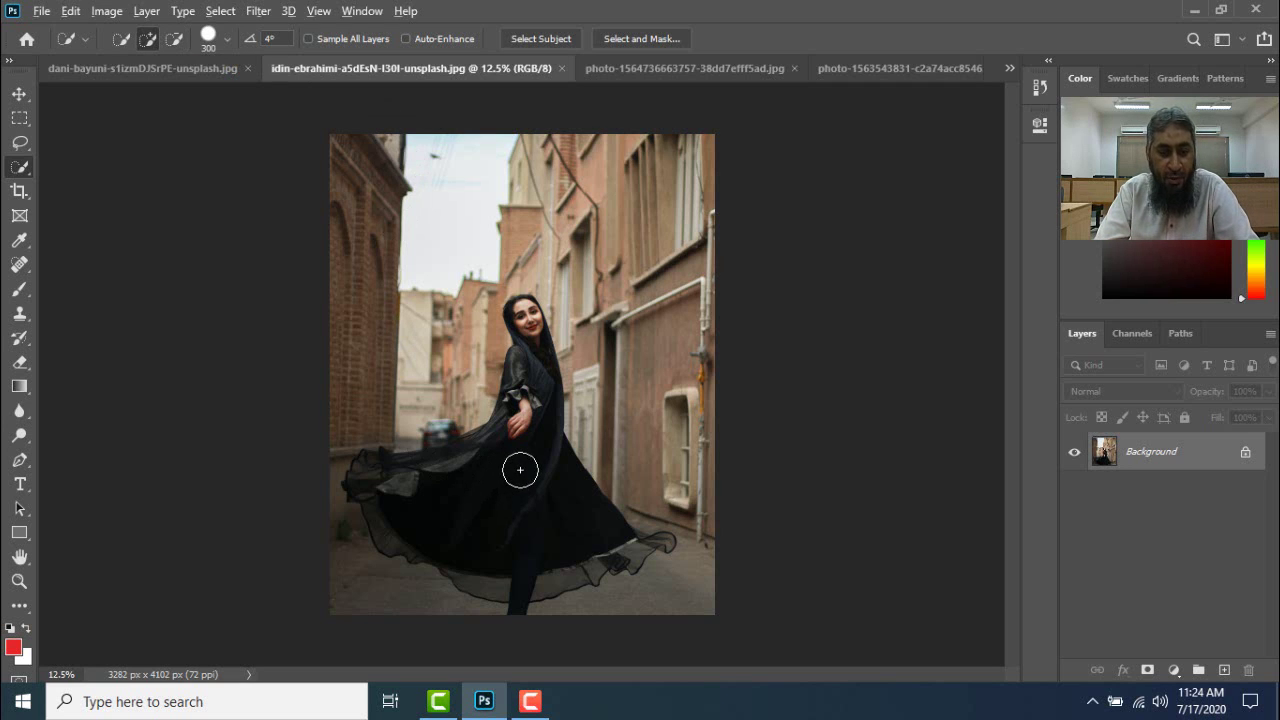
Try selecting the woman's head and upper body with a Quick Selection stroke, and deselect
{"action": "key", "text": "ctrl+plus"}
{"action": "key", "text": "space"}
{"action": "left_click_drag", "start_coordinate": [567, 508], "coordinate": [554, 398]}
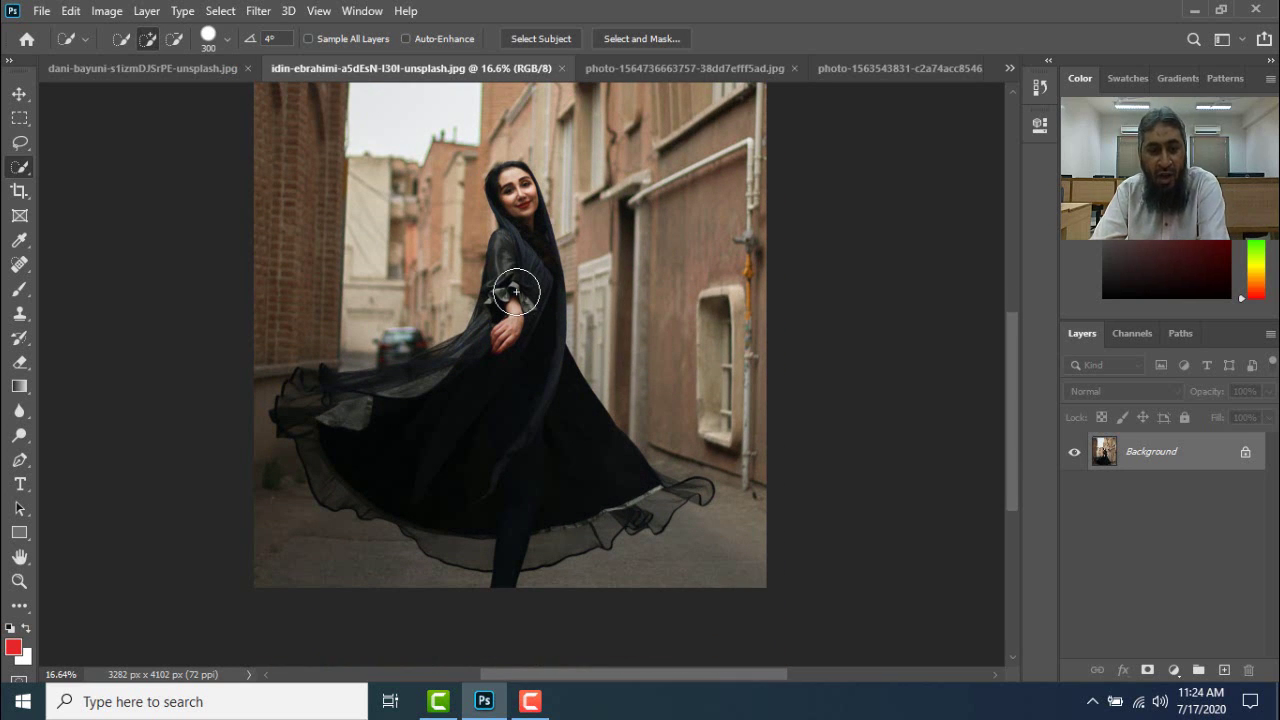
{"action": "mouse_move", "coordinate": [516, 250]}
{"action": "left_mouse_down"}
{"action": "mouse_move", "coordinate": [515, 200]}
{"action": "mouse_move", "coordinate": [516, 292]}
{"action": "left_mouse_up"}
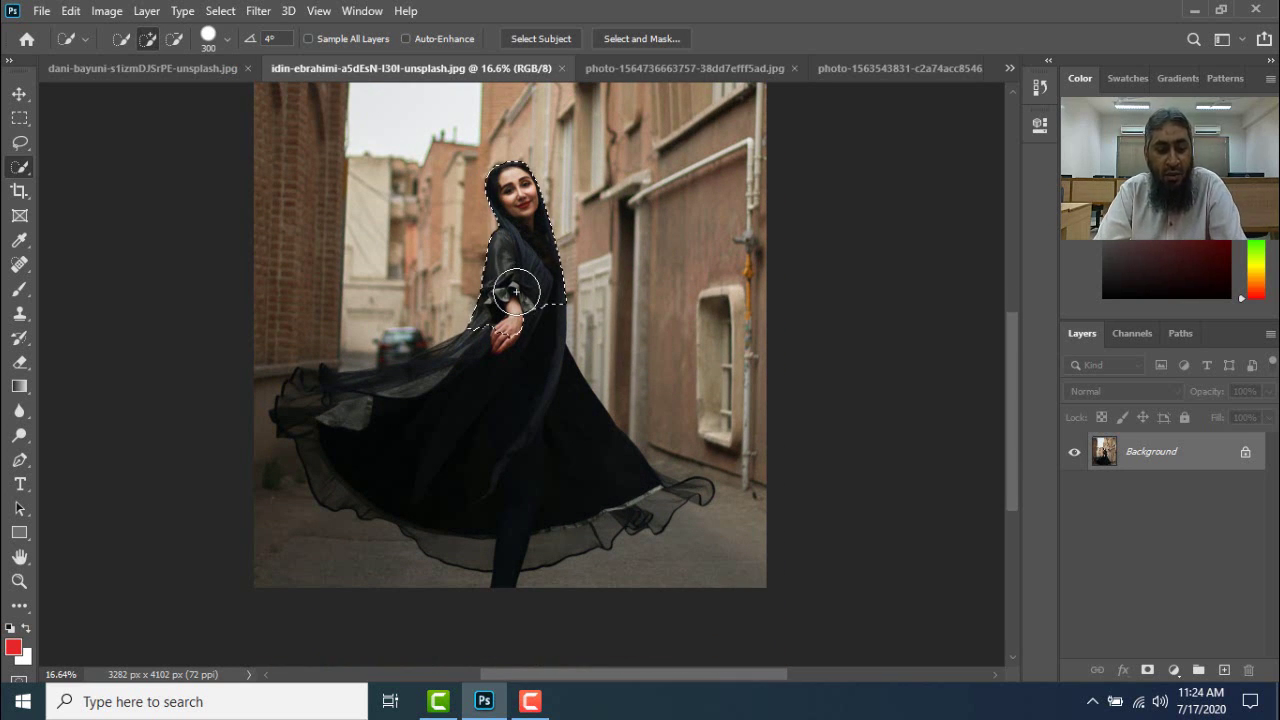
{"action": "key", "text": "ctrl+d"}
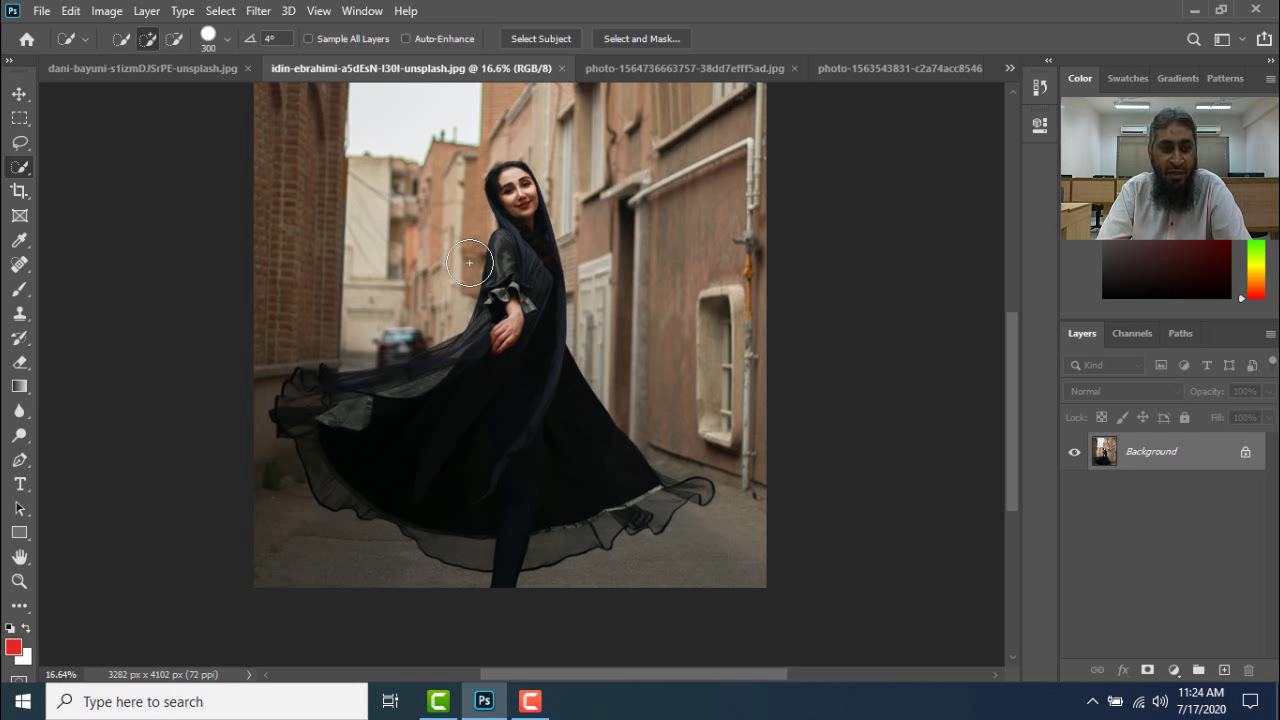
Reduce the Quick Selection brush size to 53 px
{"action": "left_click", "coordinate": [226, 40]}
{"action": "mouse_move", "coordinate": [263, 94]}
{"action": "left_mouse_down"}
{"action": "mouse_move", "coordinate": [157, 95]}
{"action": "mouse_move", "coordinate": [180, 97]}
{"action": "mouse_move", "coordinate": [169, 96]}
{"action": "left_mouse_up"}
{"action": "left_click", "coordinate": [742, 26]}
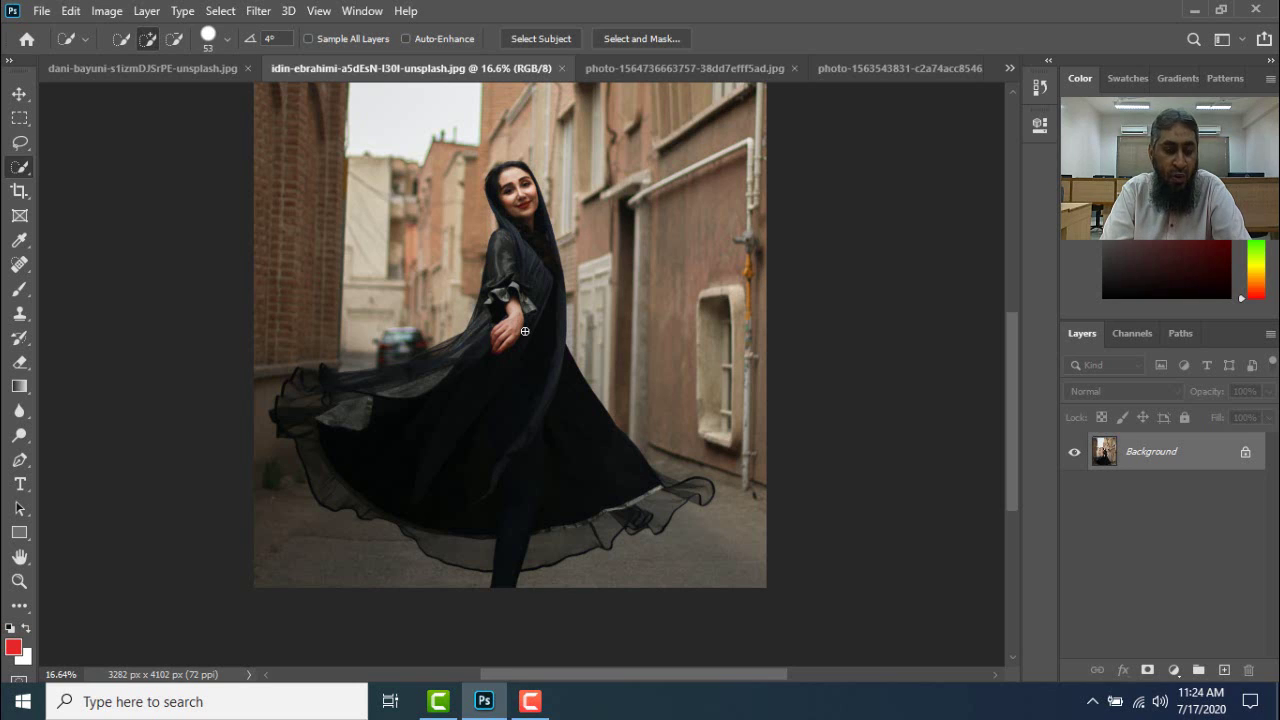
Enlarge the Quick Selection brush in increments past 900 px
{"action": "key", "text": "bracketright"}
{"action": "key", "text": "bracketright"}
{"action": "key", "text": "bracketright"}
{"action": "key", "text": "bracketright"}
{"action": "key", "text": "bracketright"}
{"action": "key", "text": "bracketright"}
{"action": "key", "text": "bracketright"}
{"action": "key", "text": "bracketright"}
{"action": "key", "text": "bracketright"}
{"action": "key", "text": "bracketright"}
{"action": "key", "text": "bracketright"}
{"action": "key", "text": "bracketright"}
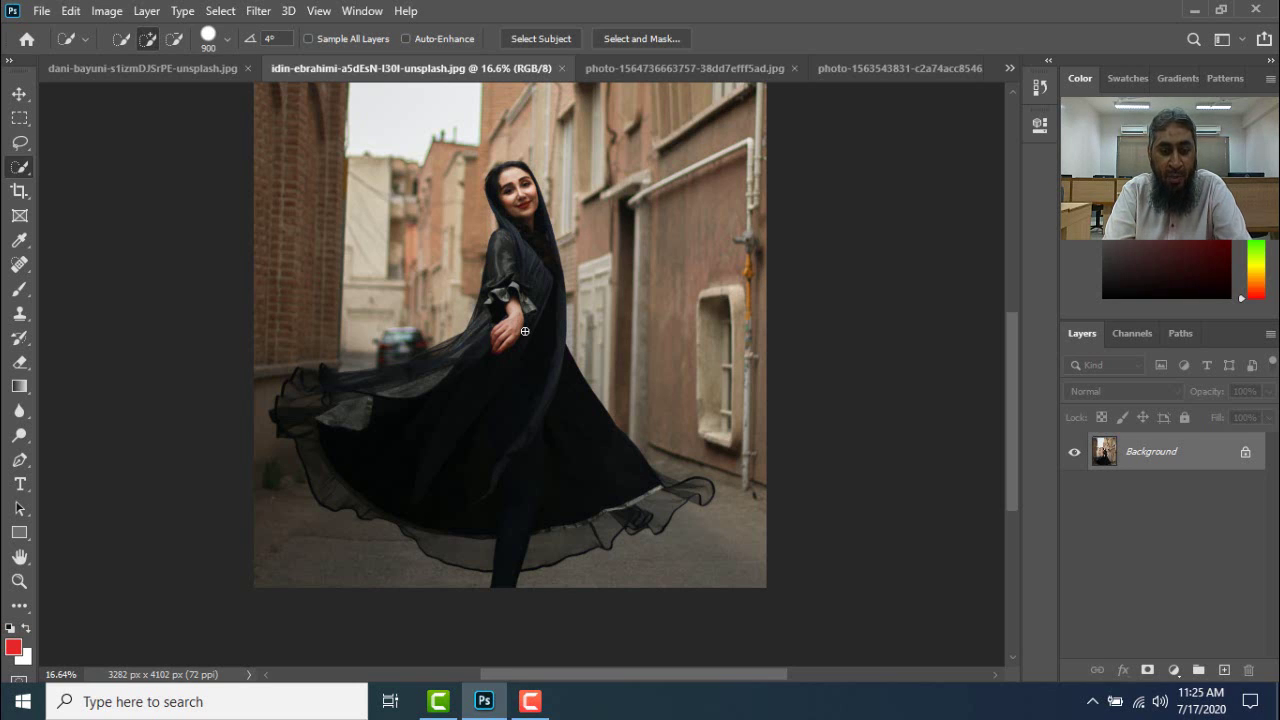
{"action": "key", "text": "bracketright"}
{"action": "key", "text": "bracketright"}
Shrink the Quick Selection brush in increments to 150 px
{"action": "key", "text": "bracketleft"}
{"action": "key", "text": "bracketleft"}
{"action": "key", "text": "bracketleft"}
{"action": "key", "text": "bracketleft"}
{"action": "key", "text": "bracketleft"}
{"action": "key", "text": "bracketleft"}
{"action": "key", "text": "bracketleft"}
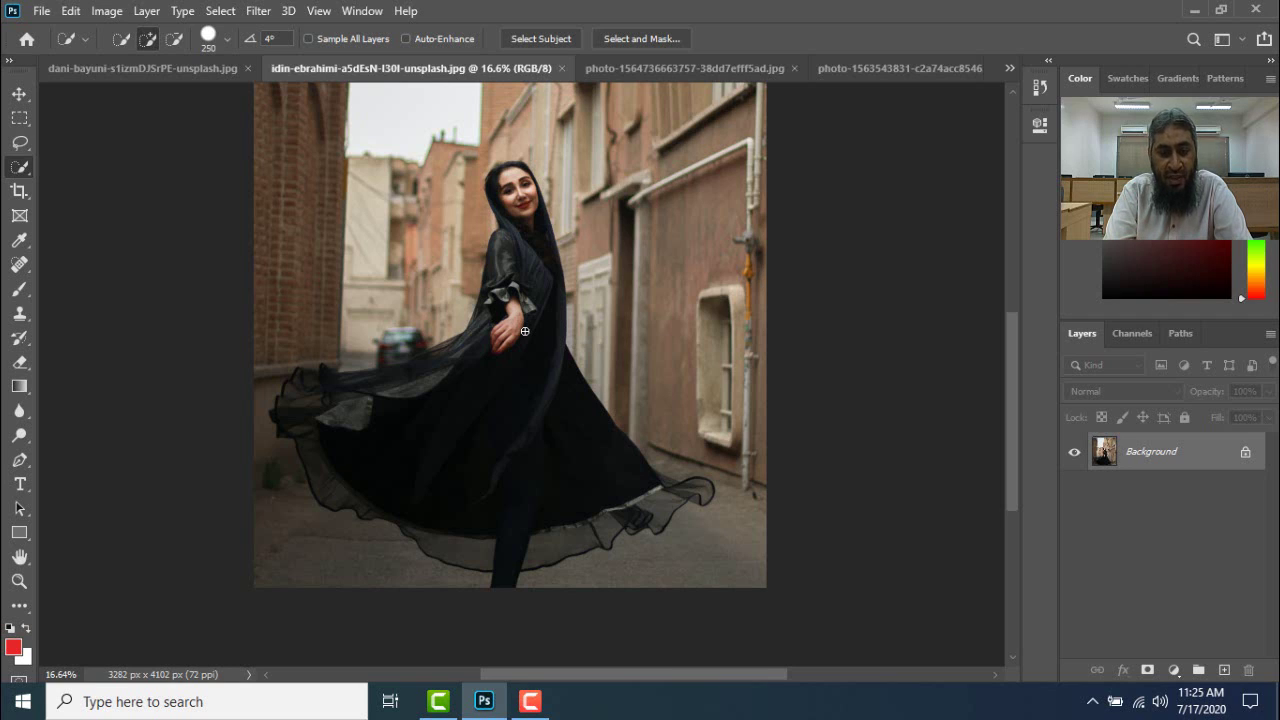
{"action": "key", "text": "bracketleft"}
{"action": "key", "text": "bracketleft"}
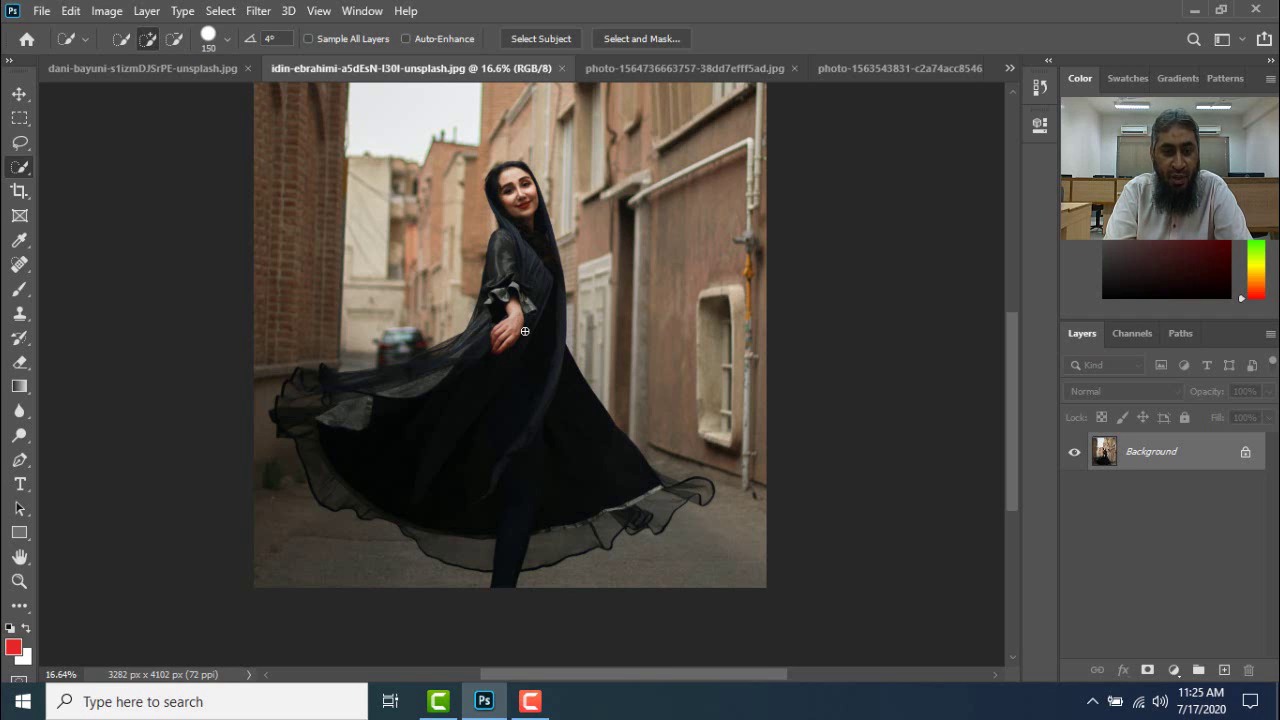
Enlarge the Quick Selection brush in increments to 300 px
{"action": "key", "text": "bracketright"}
{"action": "key", "text": "bracketright"}
{"action": "key", "text": "bracketright"}
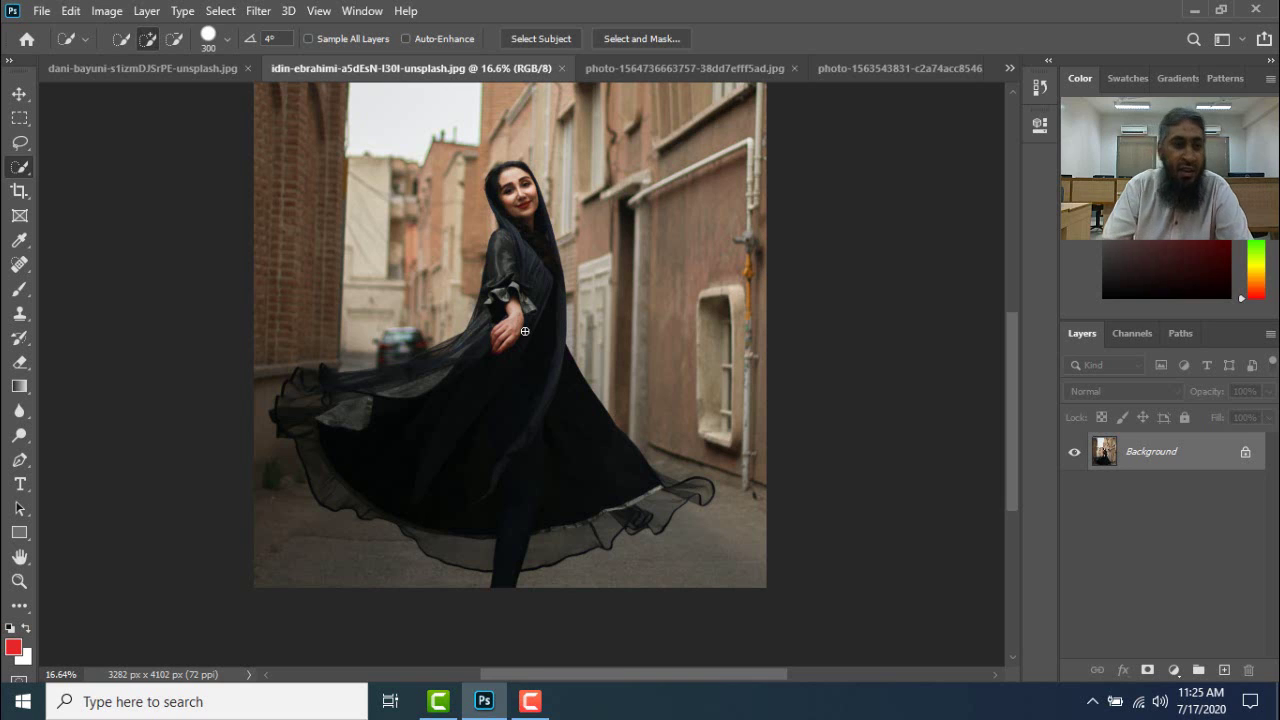
Set the Quick Selection brush size to 88 px in the brush settings
{"action": "left_click", "coordinate": [228, 39]}
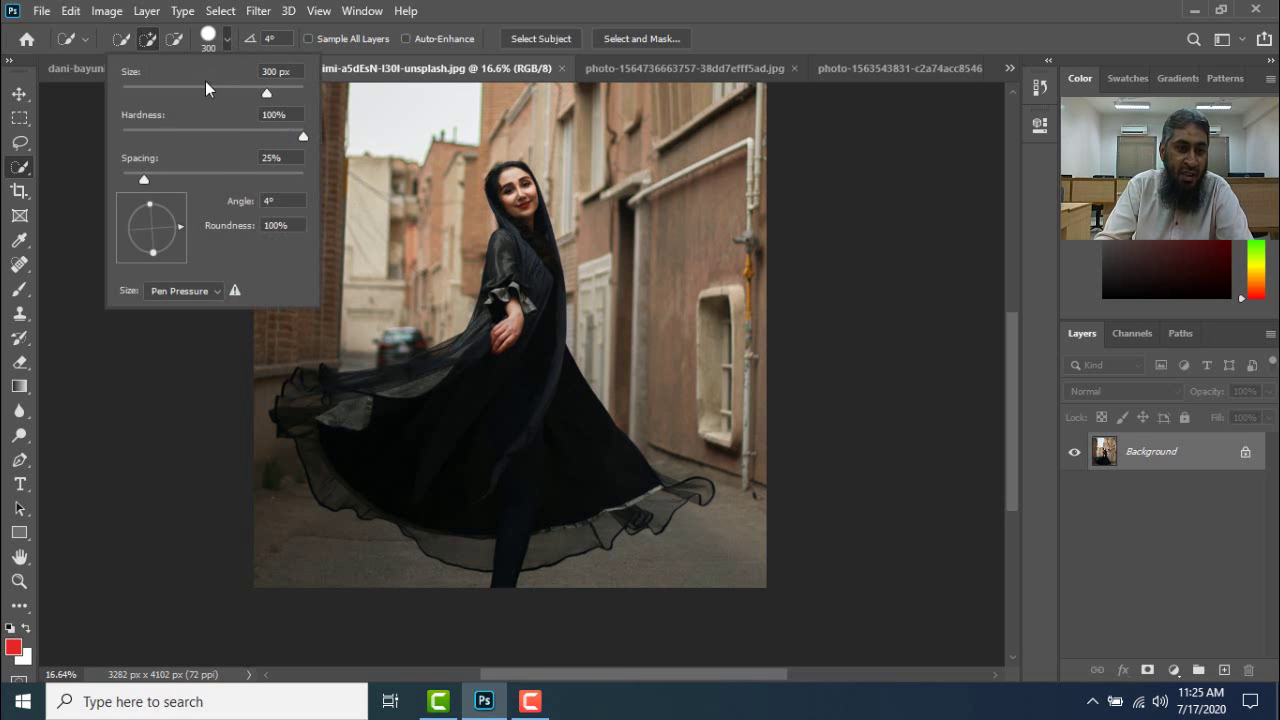
{"action": "left_click", "coordinate": [207, 86]}
{"action": "key", "text": "Return"}
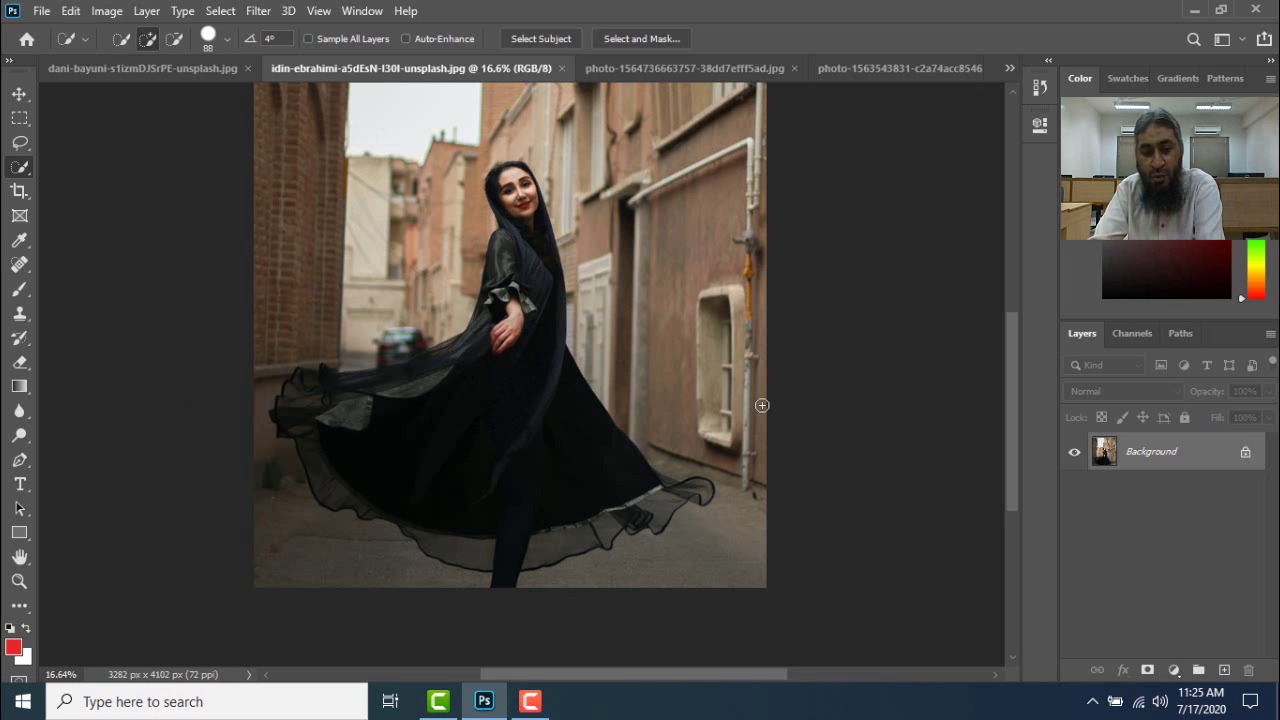
Adjust the Quick Selection brush size to 125 px
{"action": "key", "text": "]"}
{"action": "key", "text": "]"}
{"action": "key", "text": "]"}
{"action": "key", "text": "]"}
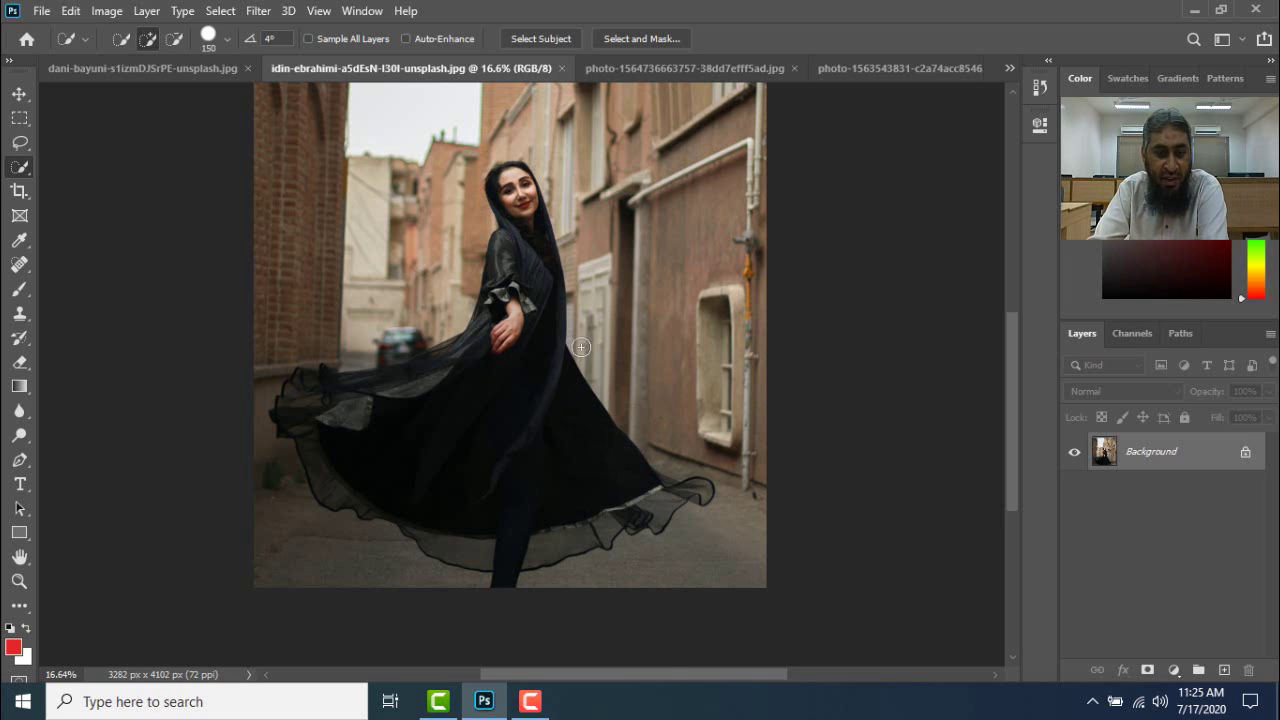
{"action": "key", "text": "bracketleft"}
Select the woman from head to foot with the Quick Selection tool, including her flowing dress and the sheer hem
{"action": "left_click_drag", "start_coordinate": [514, 182], "coordinate": [497, 230]}
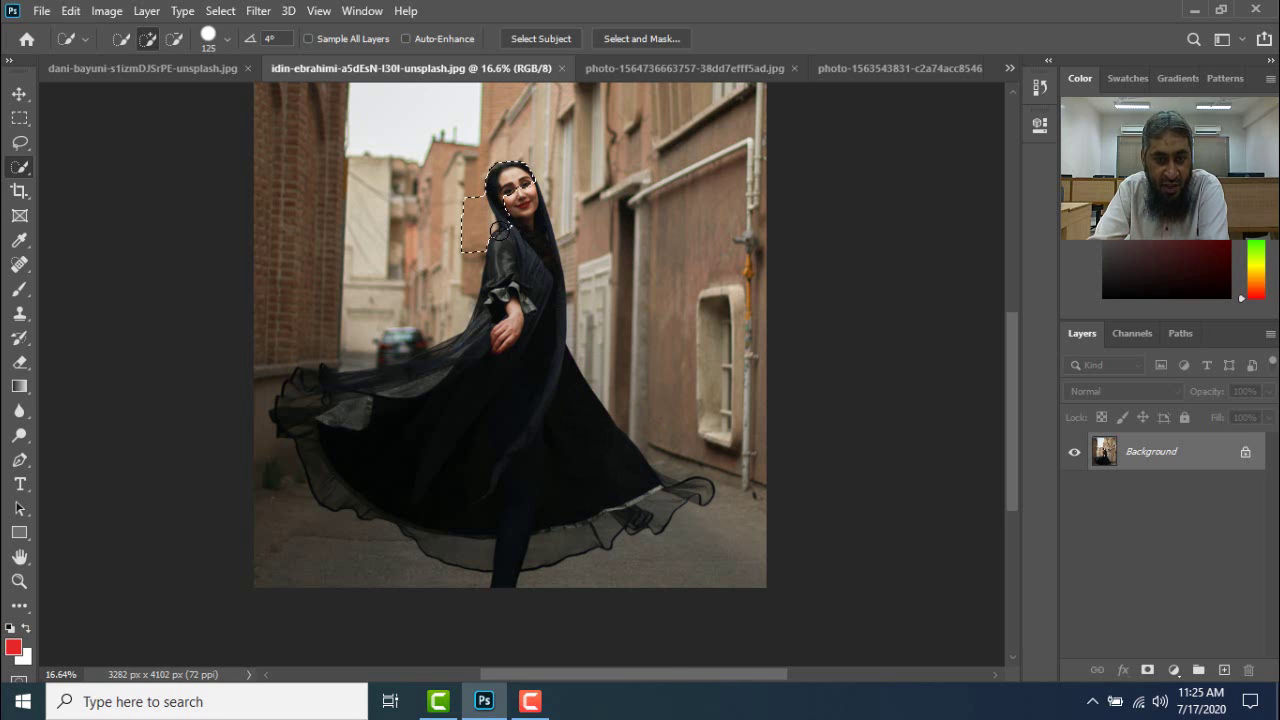
{"action": "key", "text": "ctrl+d"}
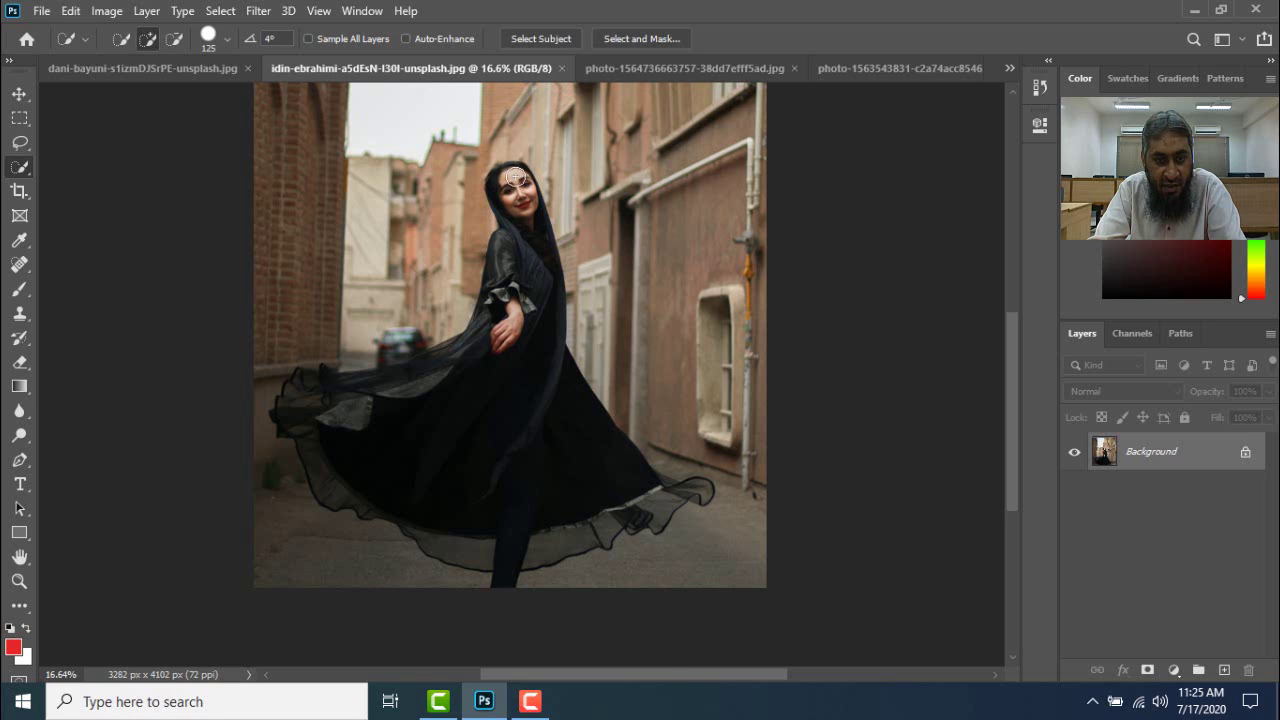
{"action": "mouse_move", "coordinate": [507, 192]}
{"action": "left_mouse_down"}
{"action": "mouse_move", "coordinate": [518, 218]}
{"action": "mouse_move", "coordinate": [502, 309]}
{"action": "mouse_move", "coordinate": [449, 377]}
{"action": "mouse_move", "coordinate": [306, 397]}
{"action": "mouse_move", "coordinate": [316, 441]}
{"action": "mouse_move", "coordinate": [360, 474]}
{"action": "mouse_move", "coordinate": [547, 493]}
{"action": "left_mouse_up"}
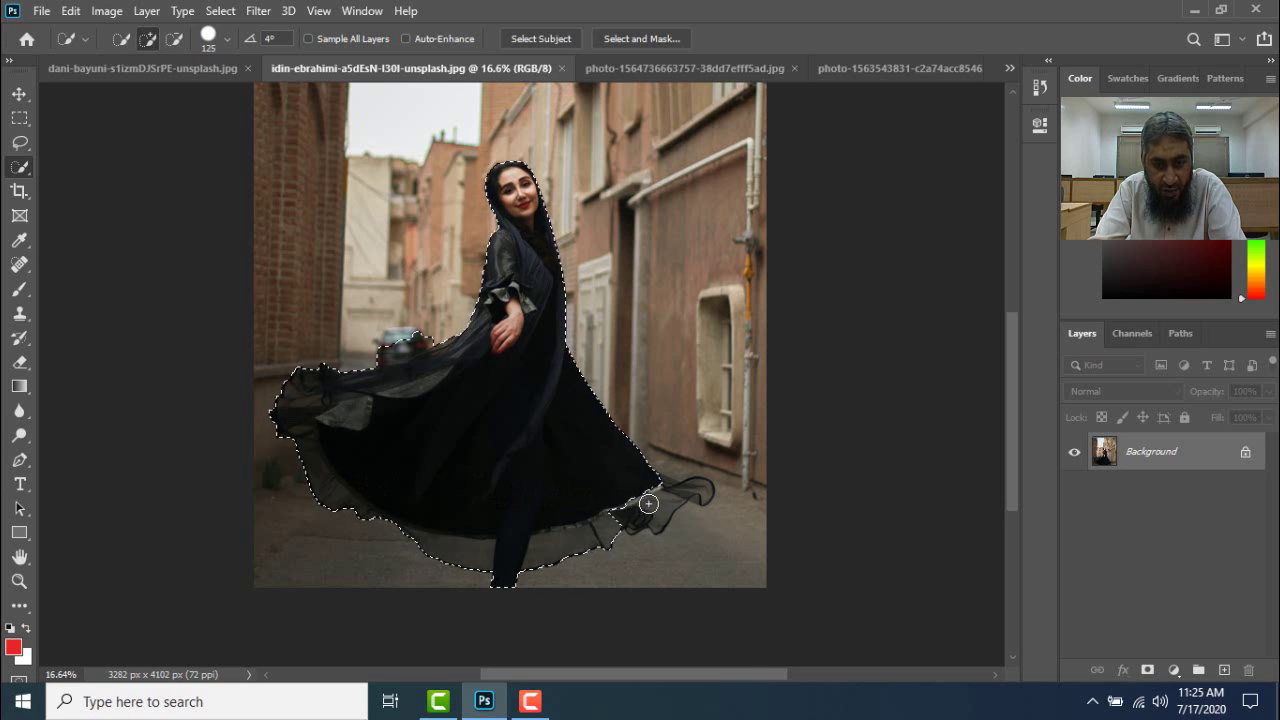
{"action": "left_click_drag", "start_coordinate": [648, 504], "coordinate": [681, 498]}
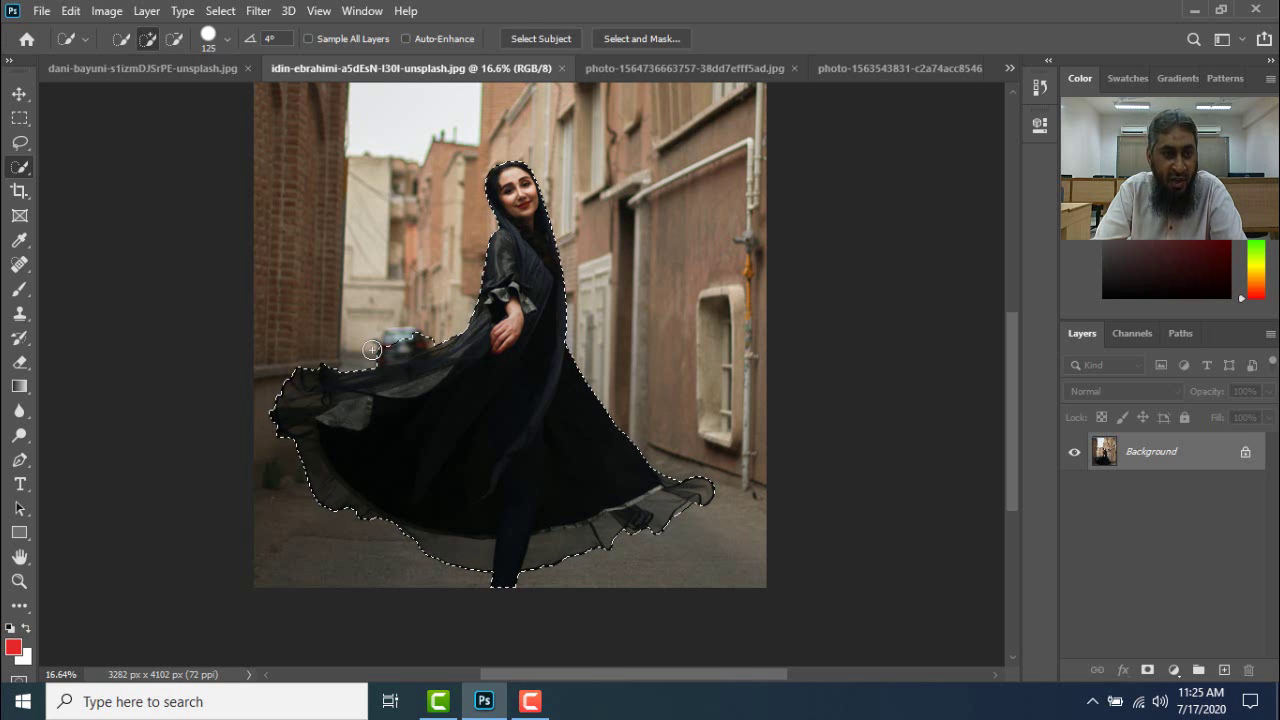
Set the Quick Selection tool to subtract from the current selection
{"action": "left_click", "coordinate": [172, 40]}
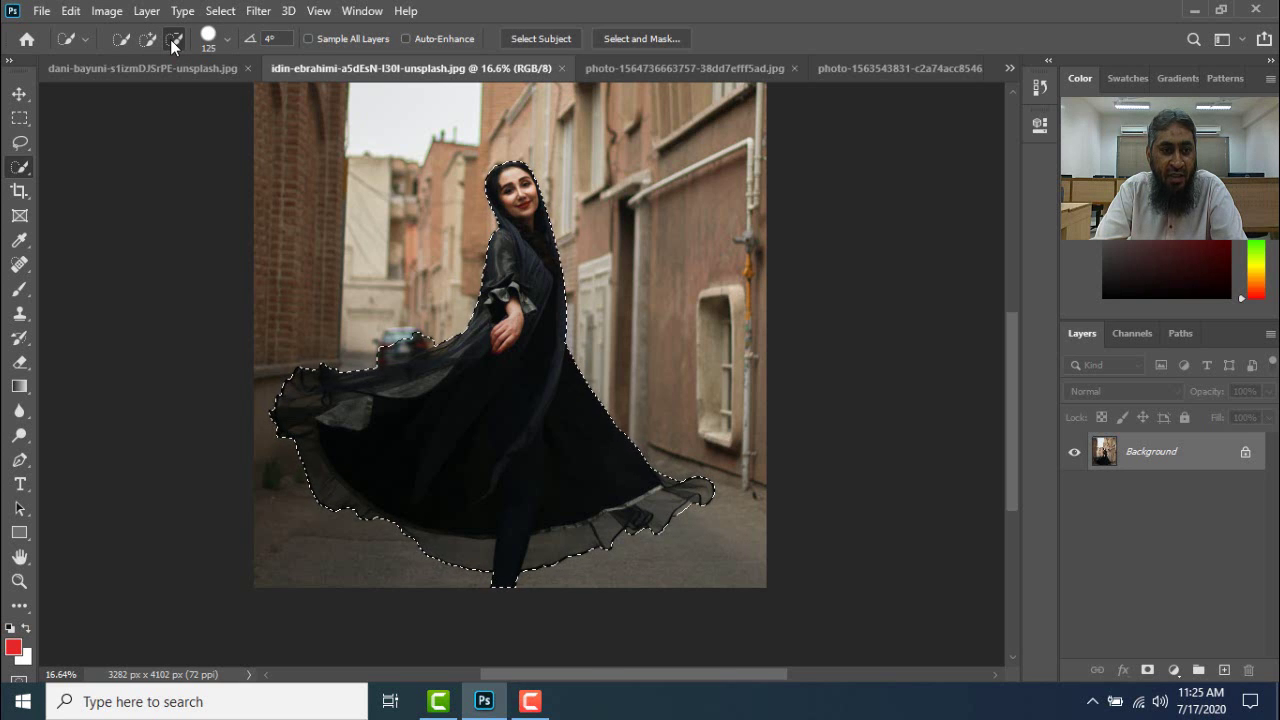